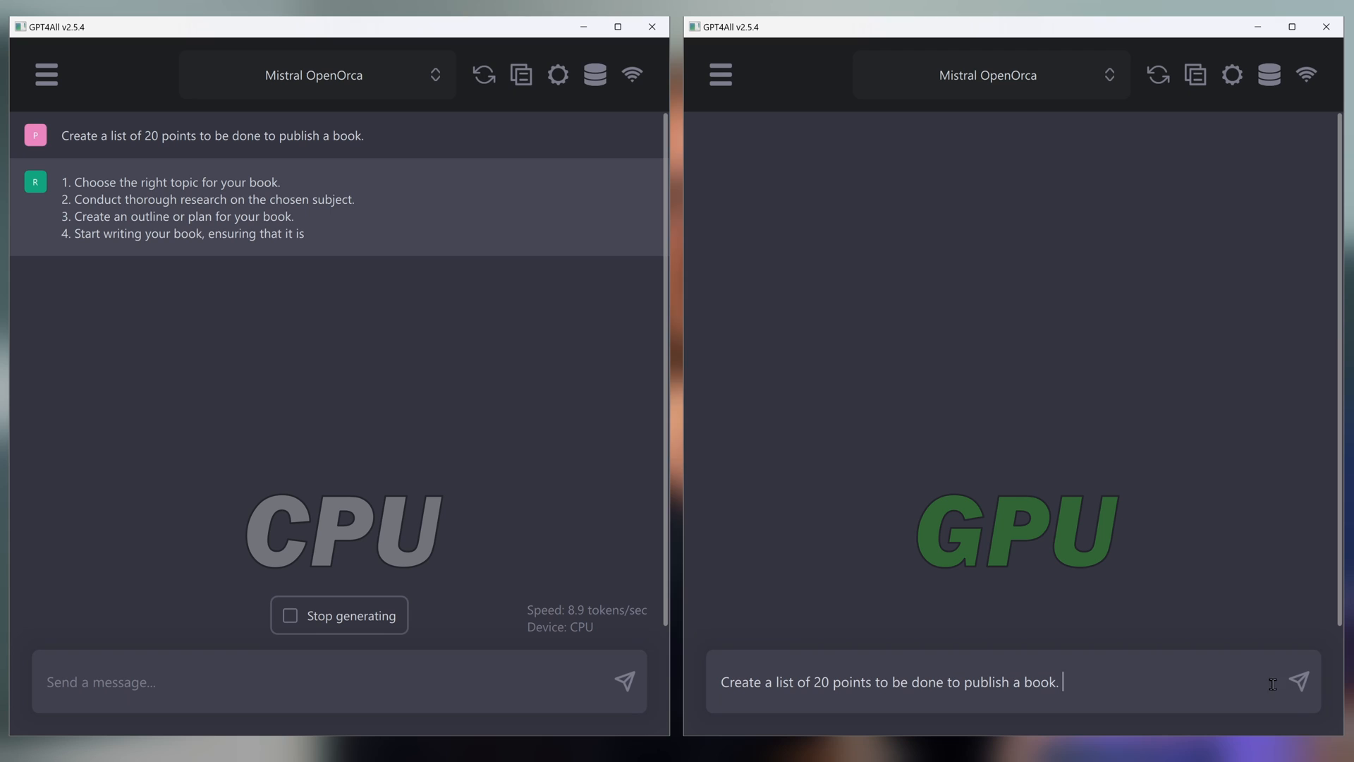
- Send the 20-point book-publishing prompt to Mistral OpenOrca in the GPU chat window
{"action": "left_click", "coordinate": [1301, 683]}
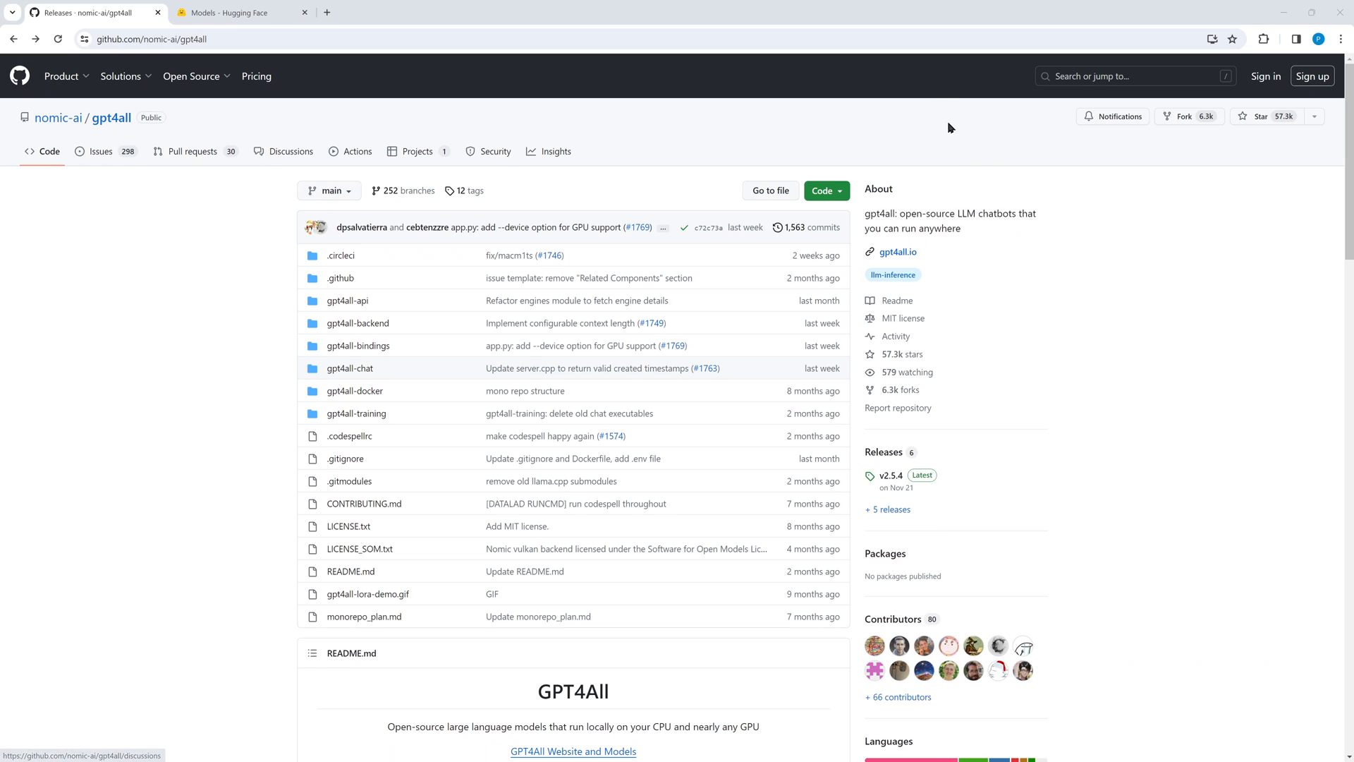
- Download the Windows GPT4All installer from the README's Chat Client section and launch it
{"action": "left_click_drag", "start_coordinate": [901, 213], "coordinate": [953, 212]}
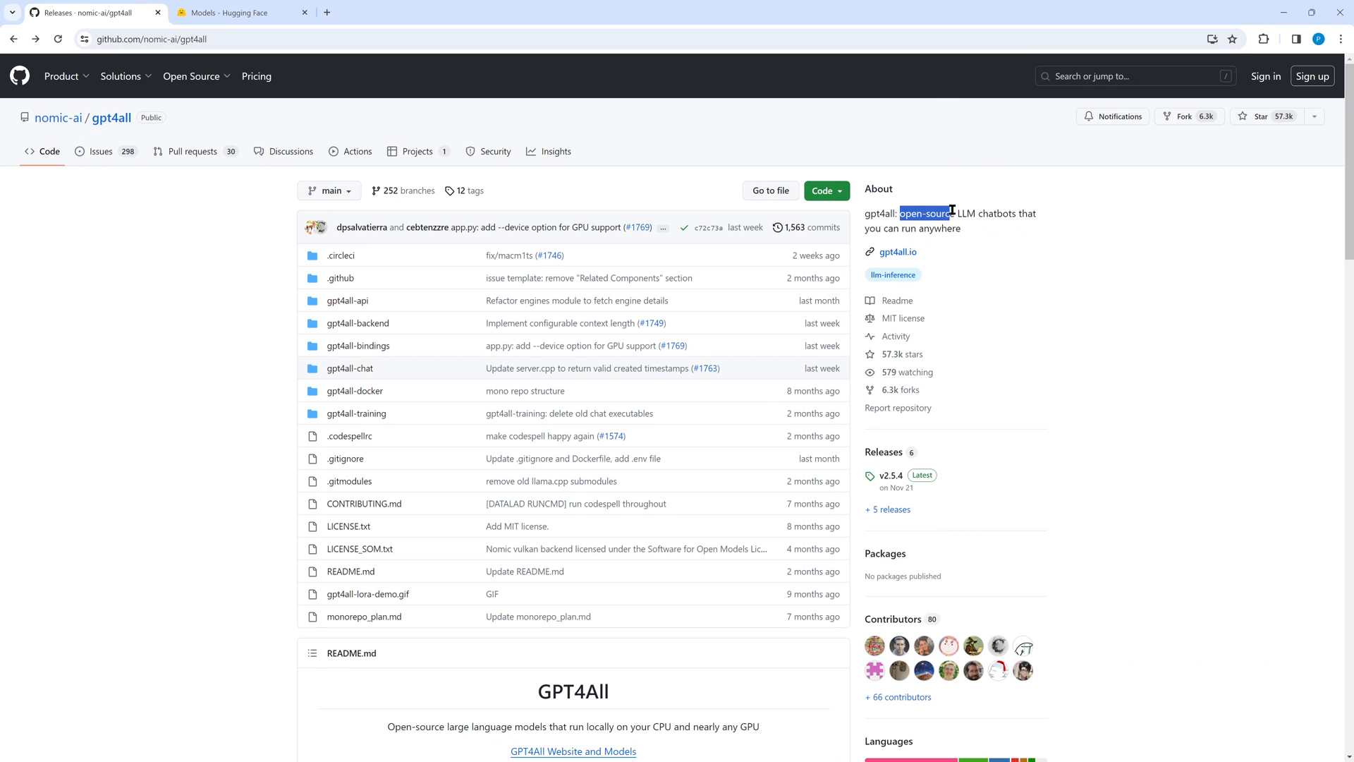
{"action": "left_click", "coordinate": [984, 307]}
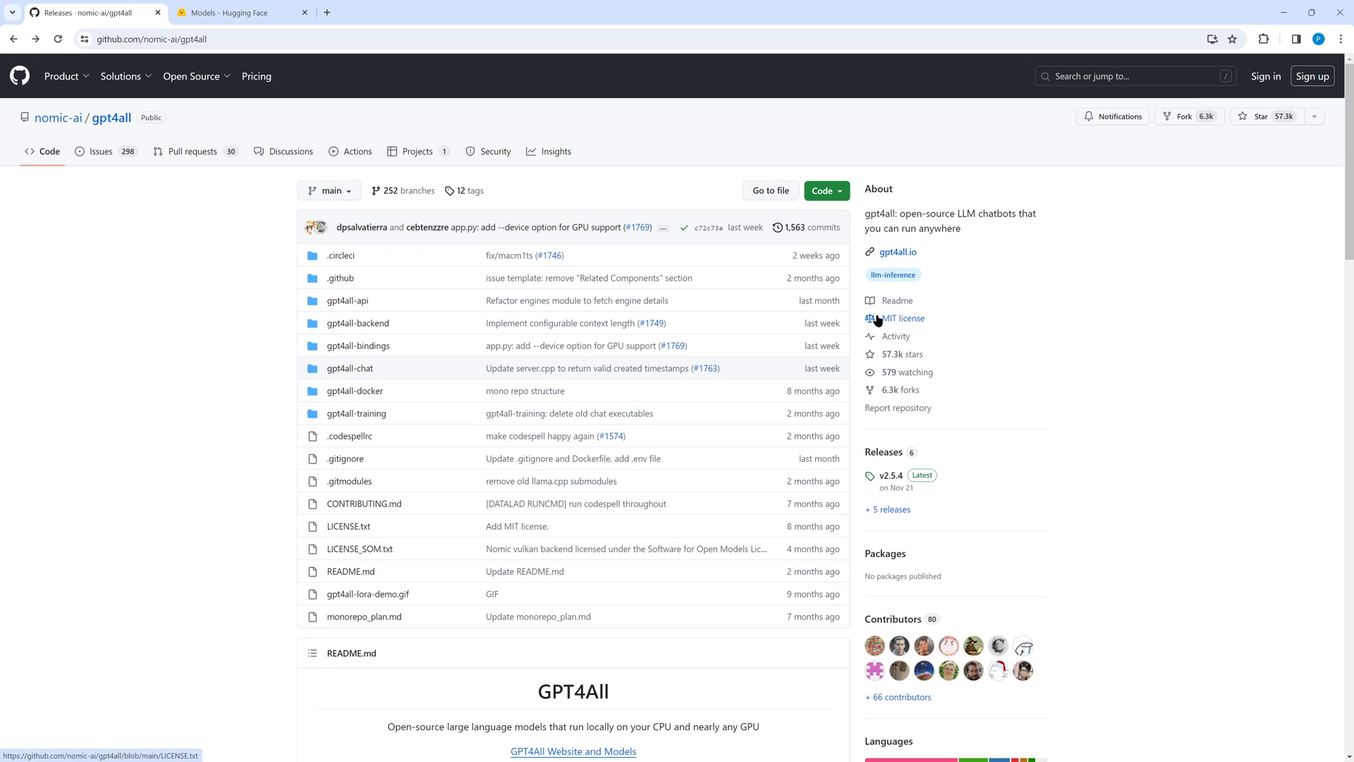
{"action": "scroll", "coordinate": [204, 470], "scroll_direction": "down", "scroll_amount": 4}
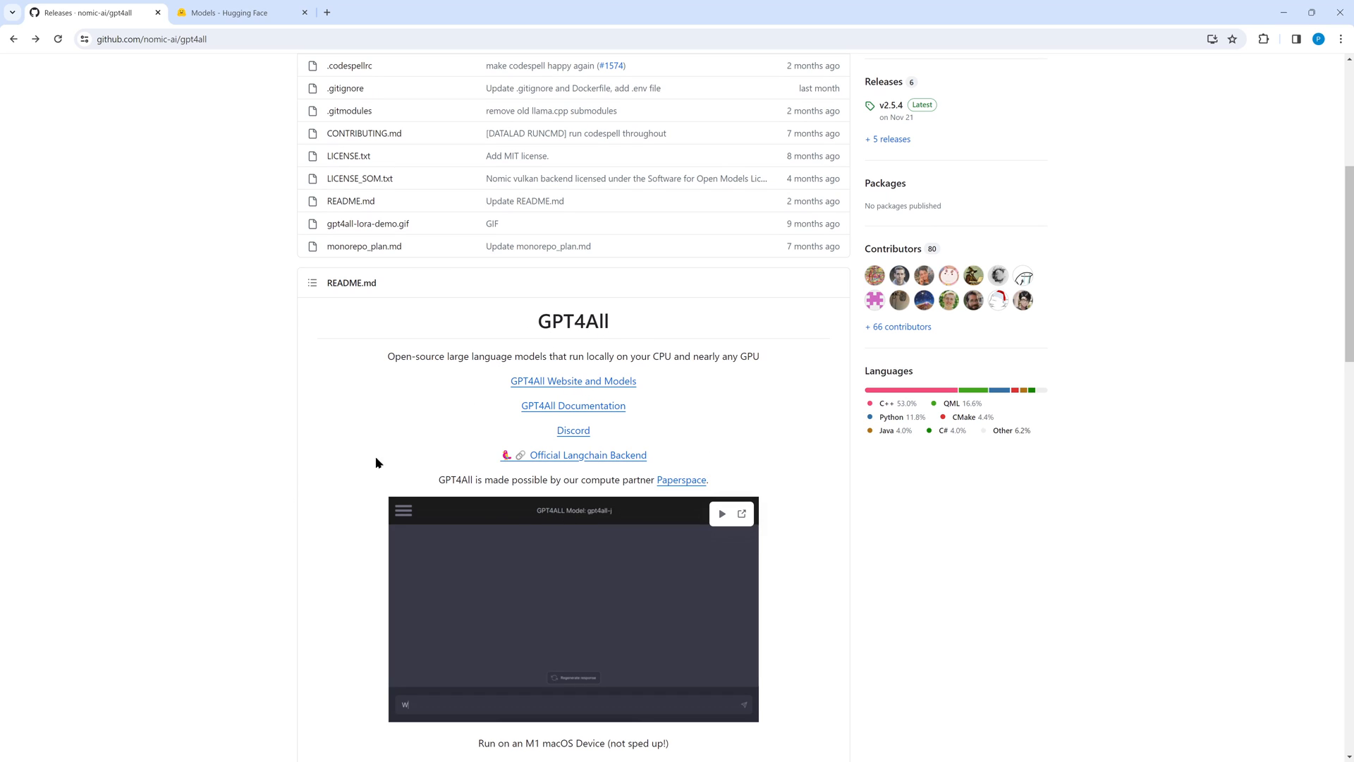
{"action": "scroll", "coordinate": [342, 577], "scroll_direction": "down", "scroll_amount": 3}
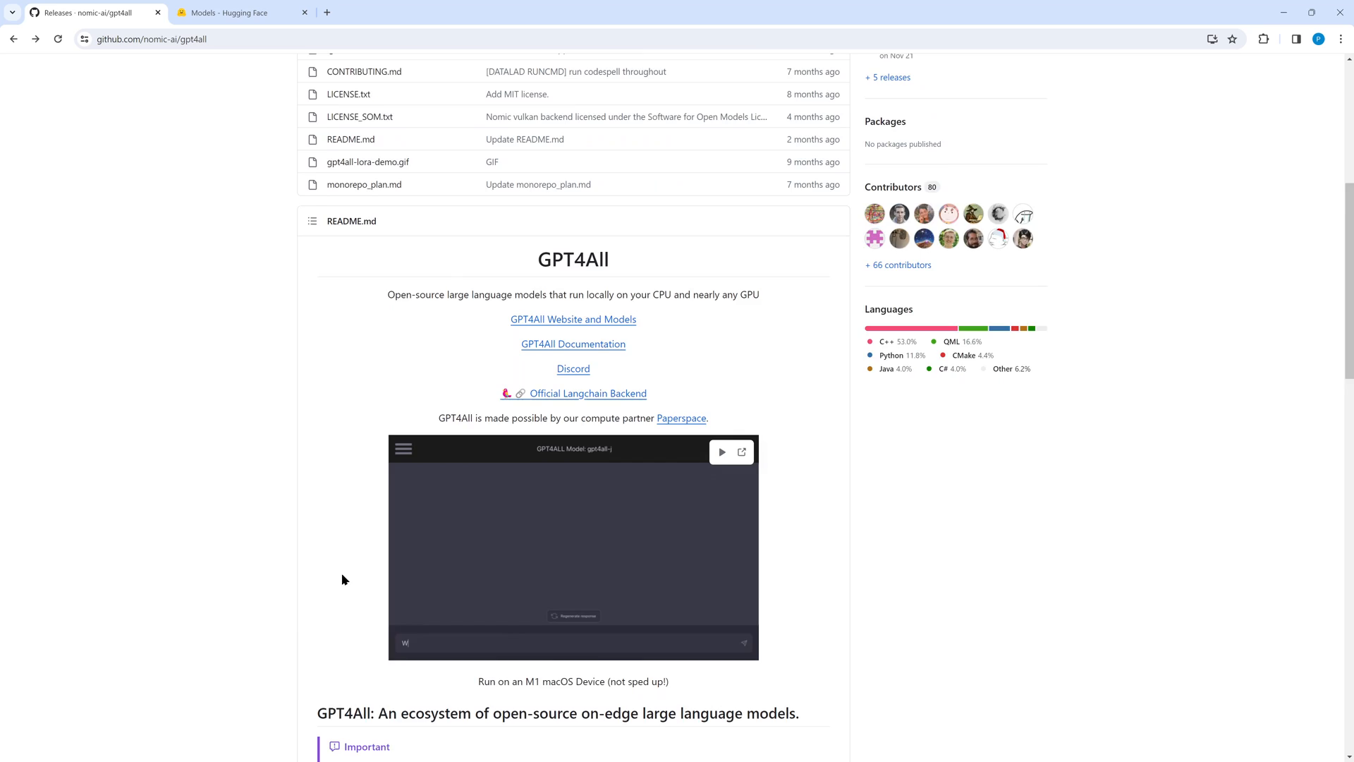
{"action": "scroll", "coordinate": [344, 578], "scroll_direction": "down", "scroll_amount": 5}
{"action": "scroll", "coordinate": [344, 579], "scroll_direction": "down", "scroll_amount": 3}
{"action": "scroll", "coordinate": [343, 577], "scroll_direction": "down", "scroll_amount": 1}
{"action": "scroll", "coordinate": [343, 579], "scroll_direction": "down", "scroll_amount": 2}
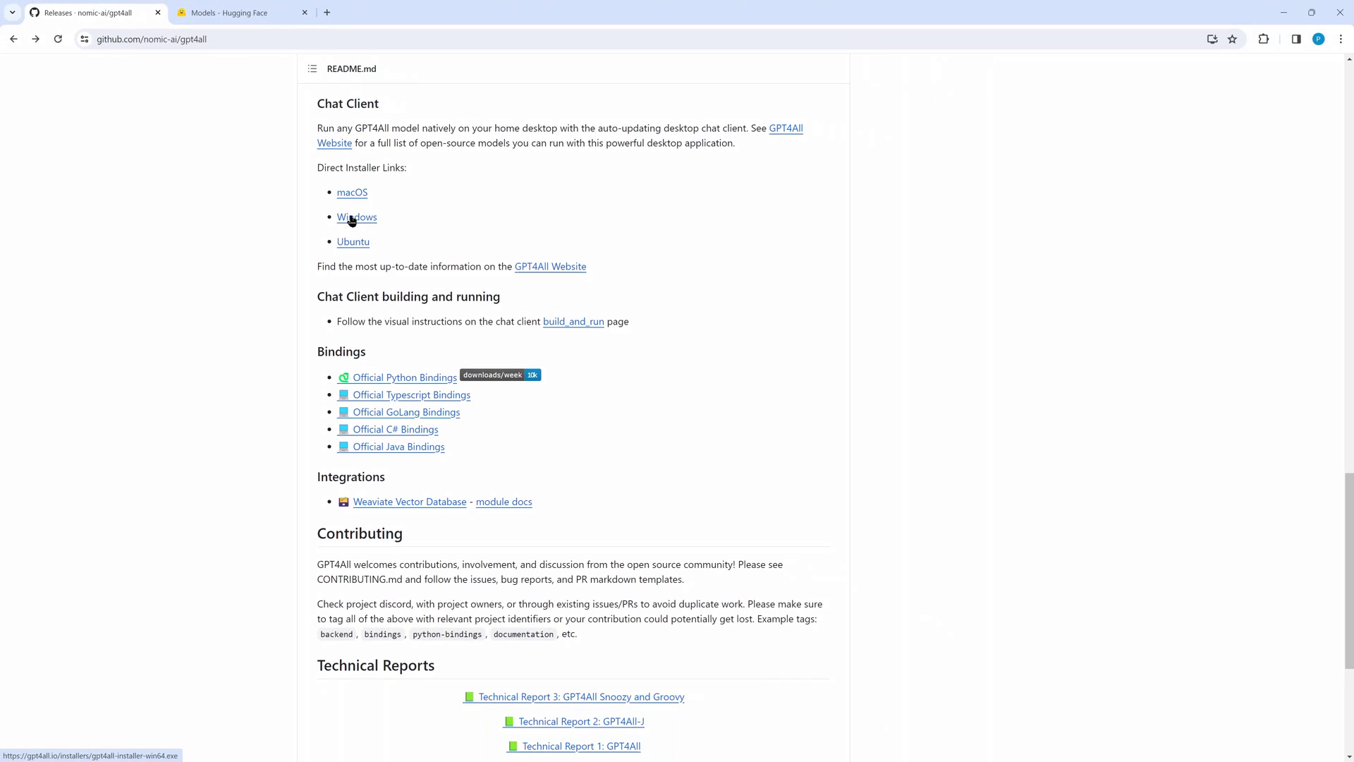
{"action": "left_click", "coordinate": [352, 220]}
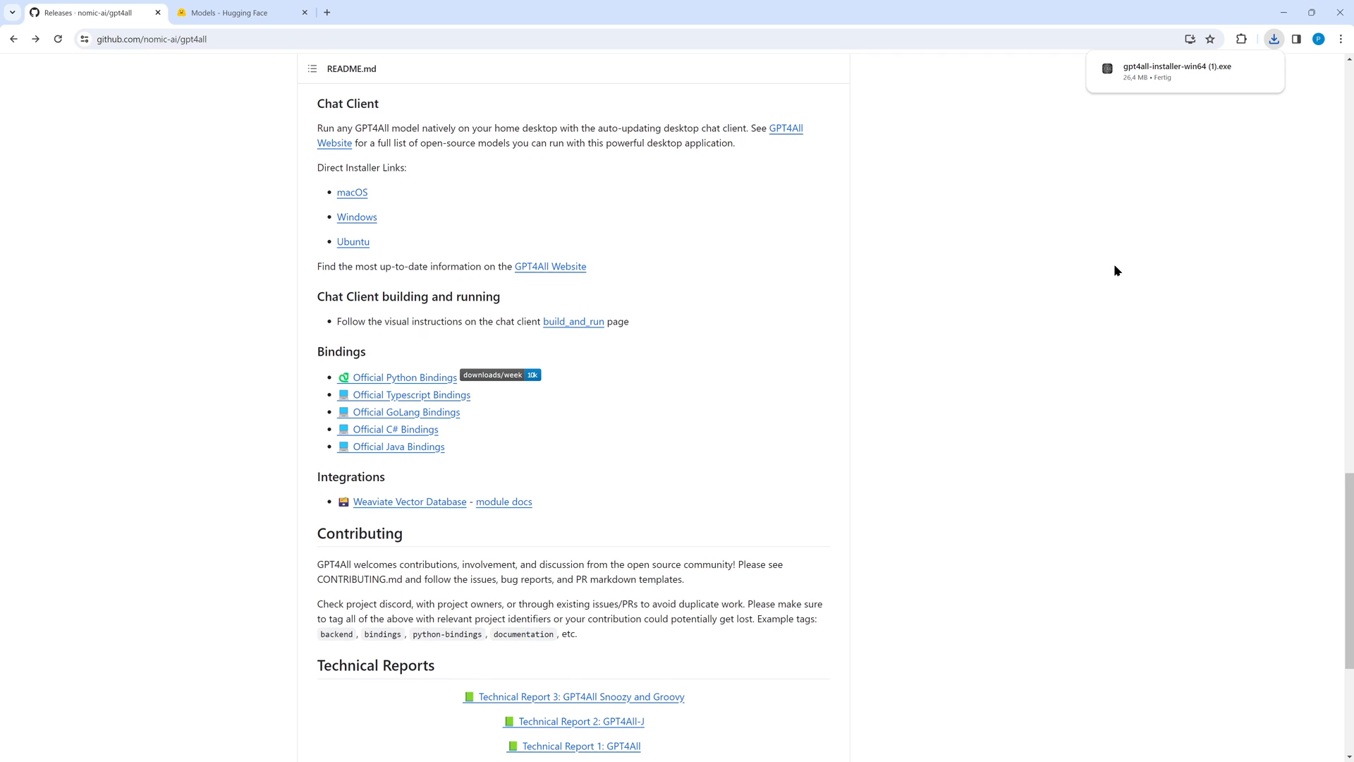
{"action": "mouse_move", "coordinate": [1177, 71]}
{"action": "left_click", "coordinate": [1154, 72]}
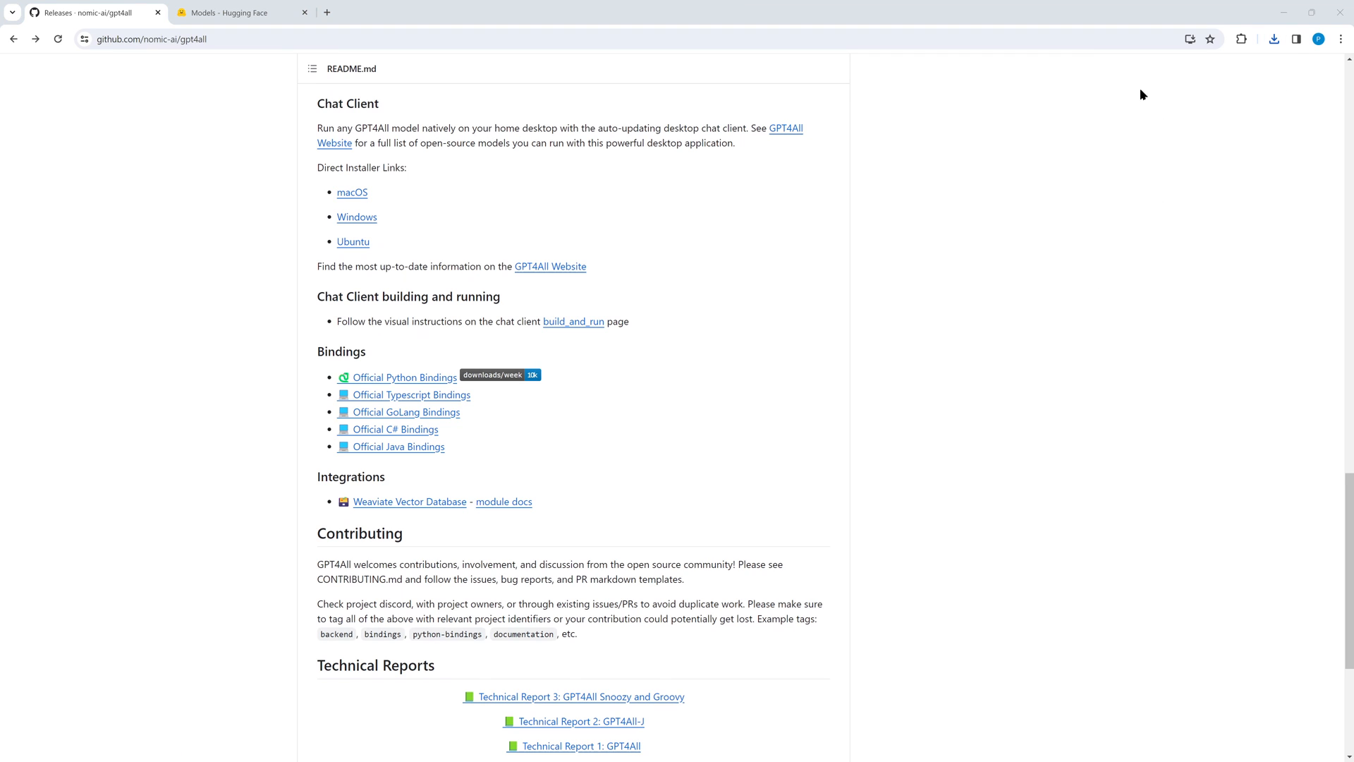
- Start the setup wizard and change the install folder to C:\KI\gpt4all
{"action": "left_click_drag", "start_coordinate": [1193, 283], "coordinate": [886, 270]}
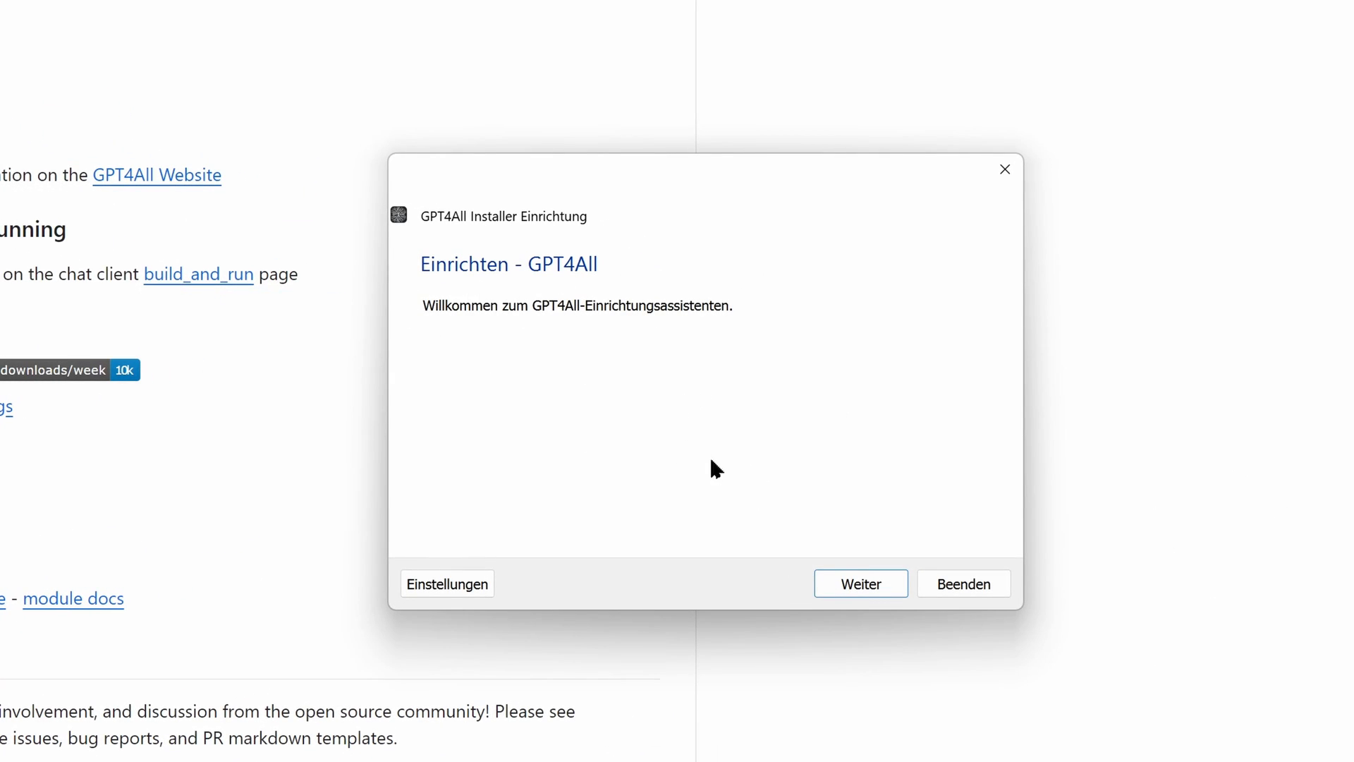
{"action": "left_click", "coordinate": [861, 584]}
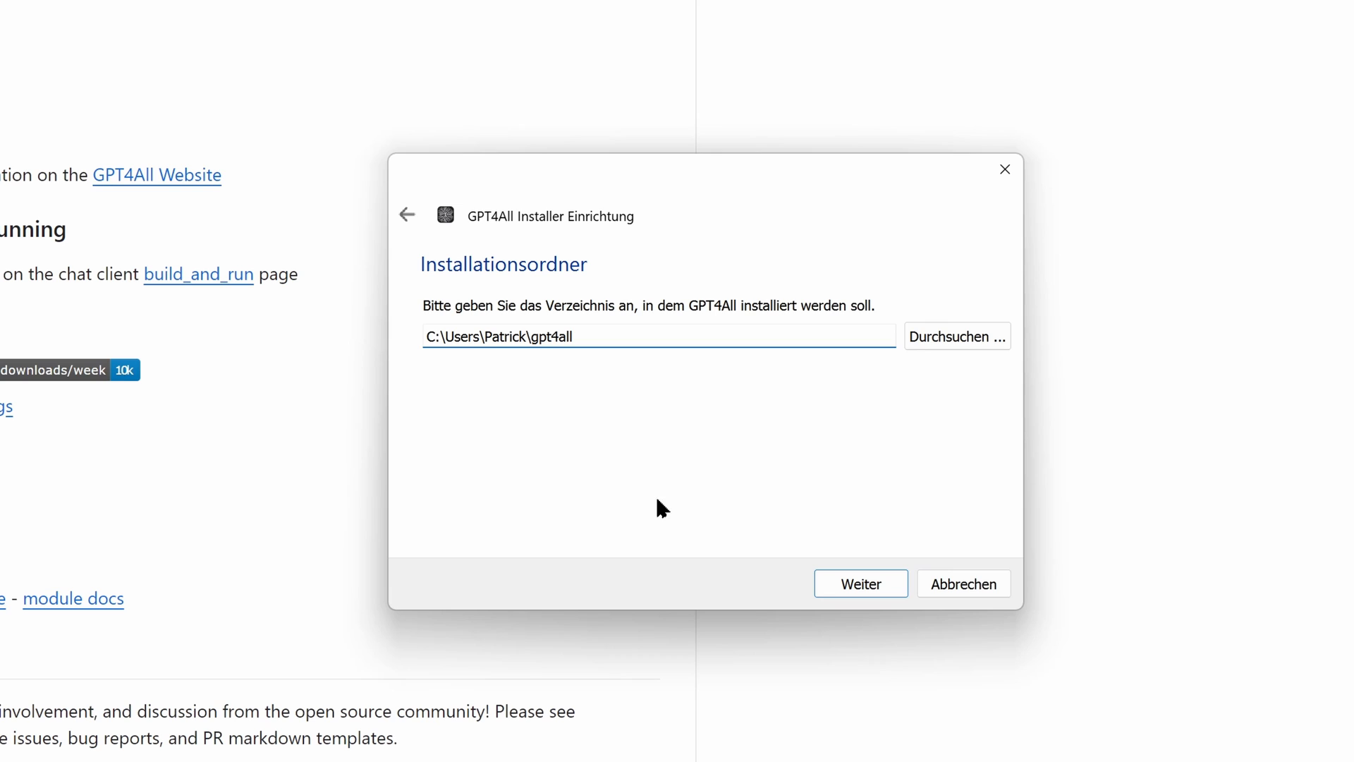
{"action": "left_click_drag", "start_coordinate": [445, 337], "coordinate": [526, 336]}
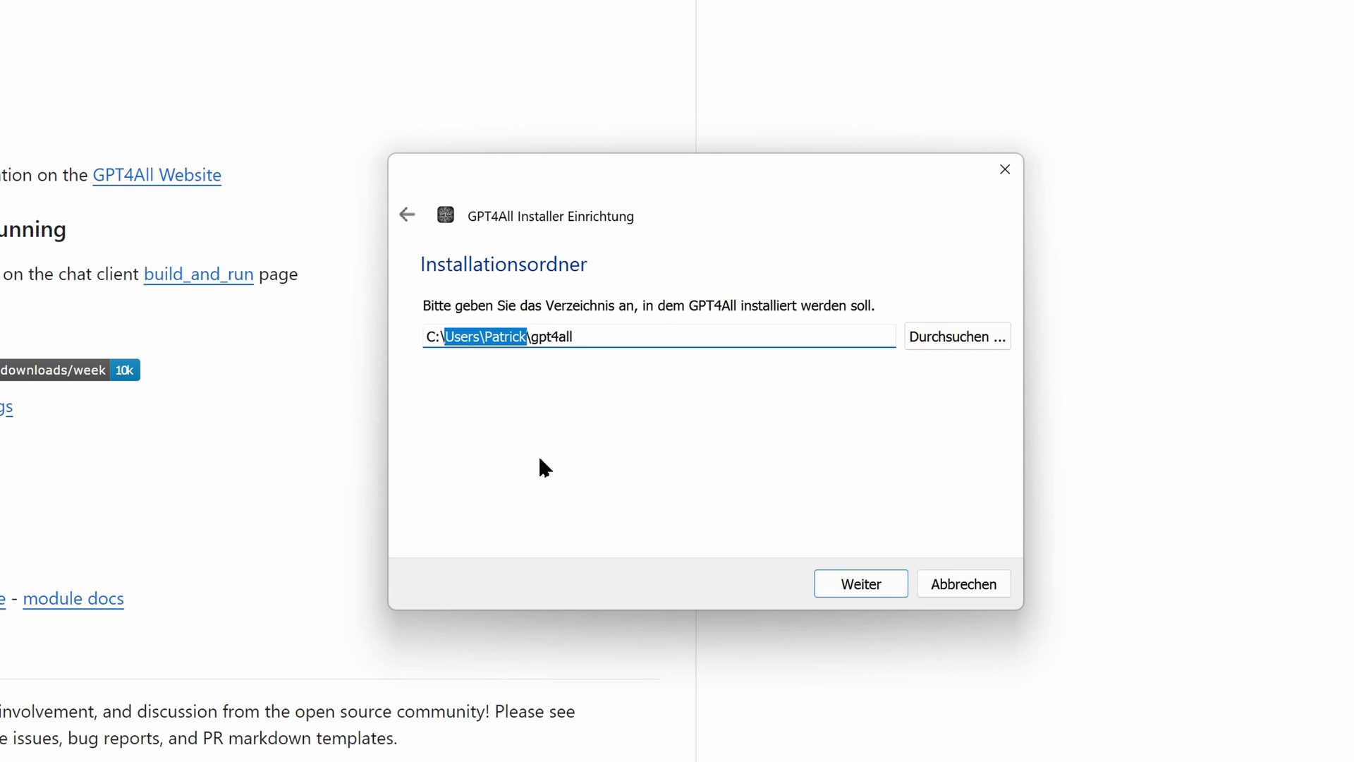
{"action": "type", "text": "KI"}
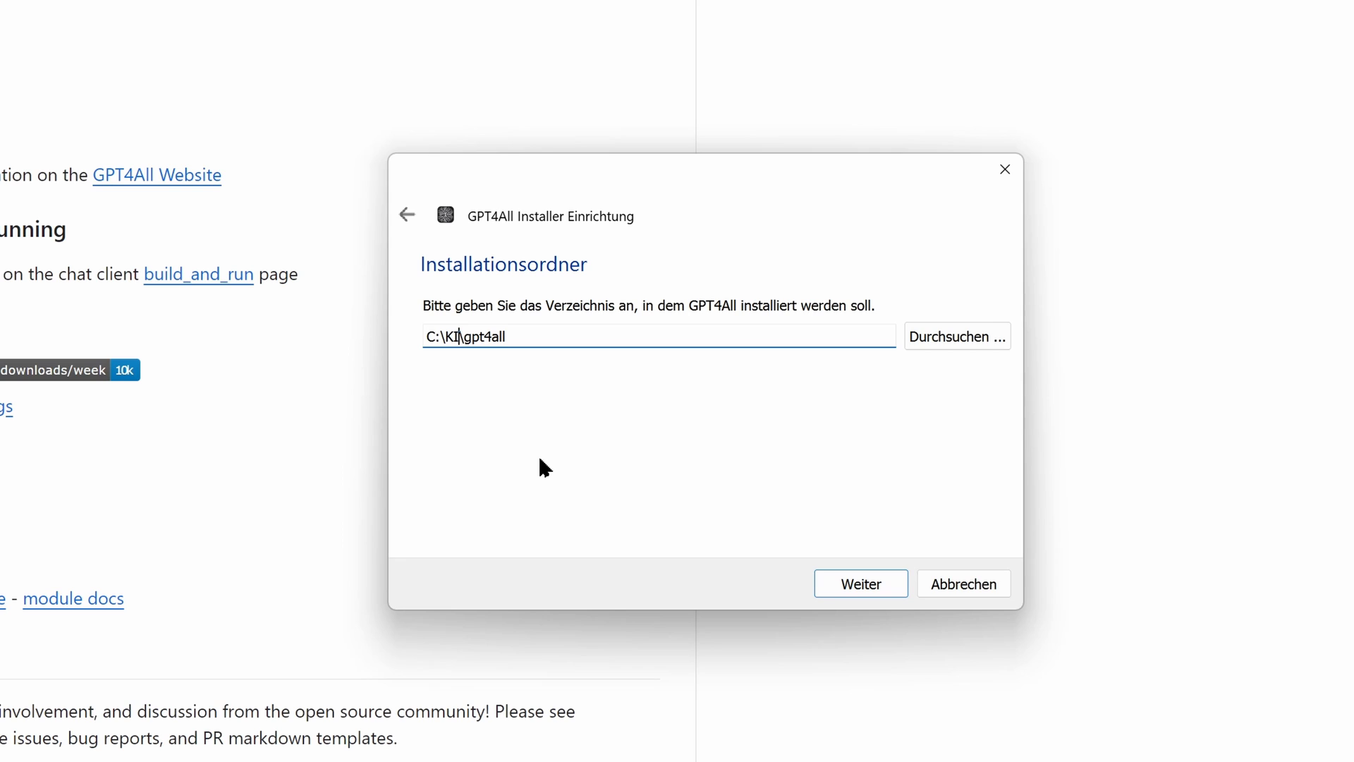
{"action": "key", "text": "End"}
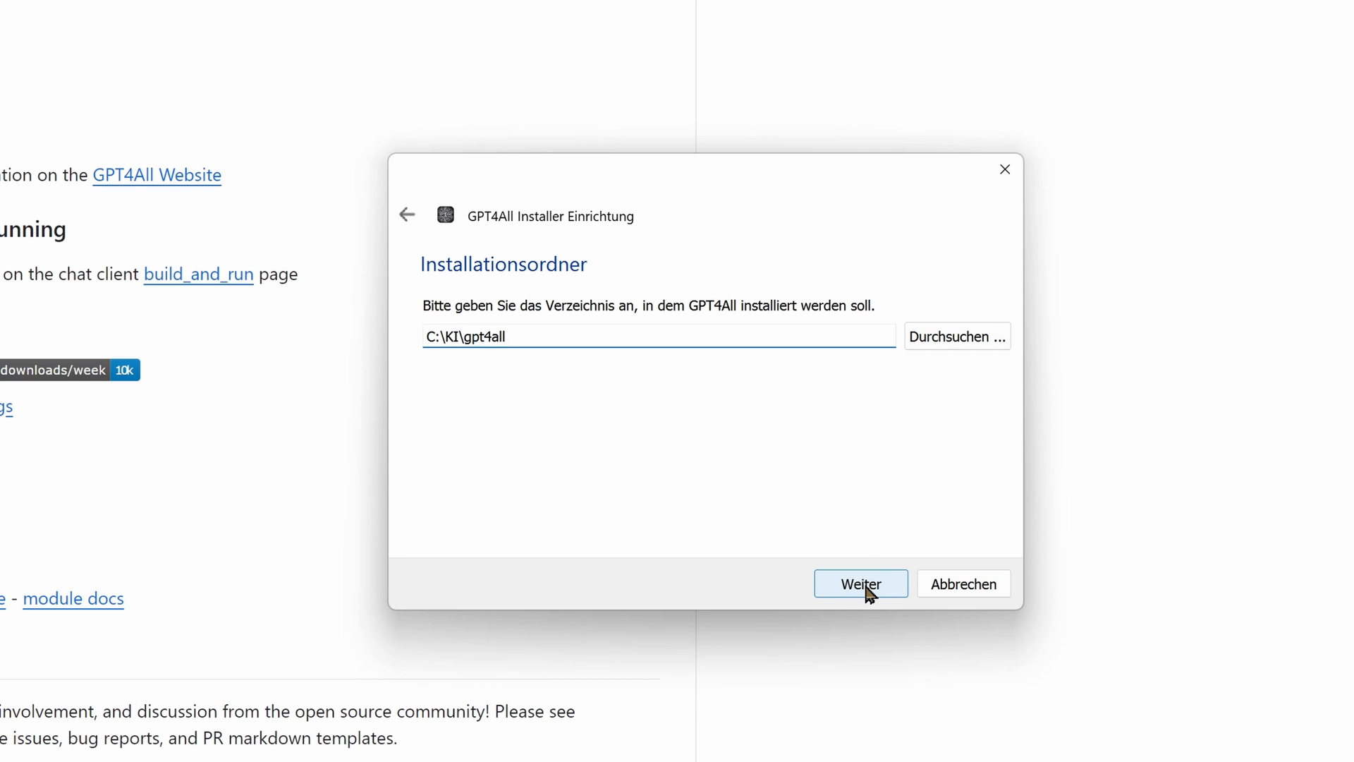
{"action": "left_click", "coordinate": [869, 588]}
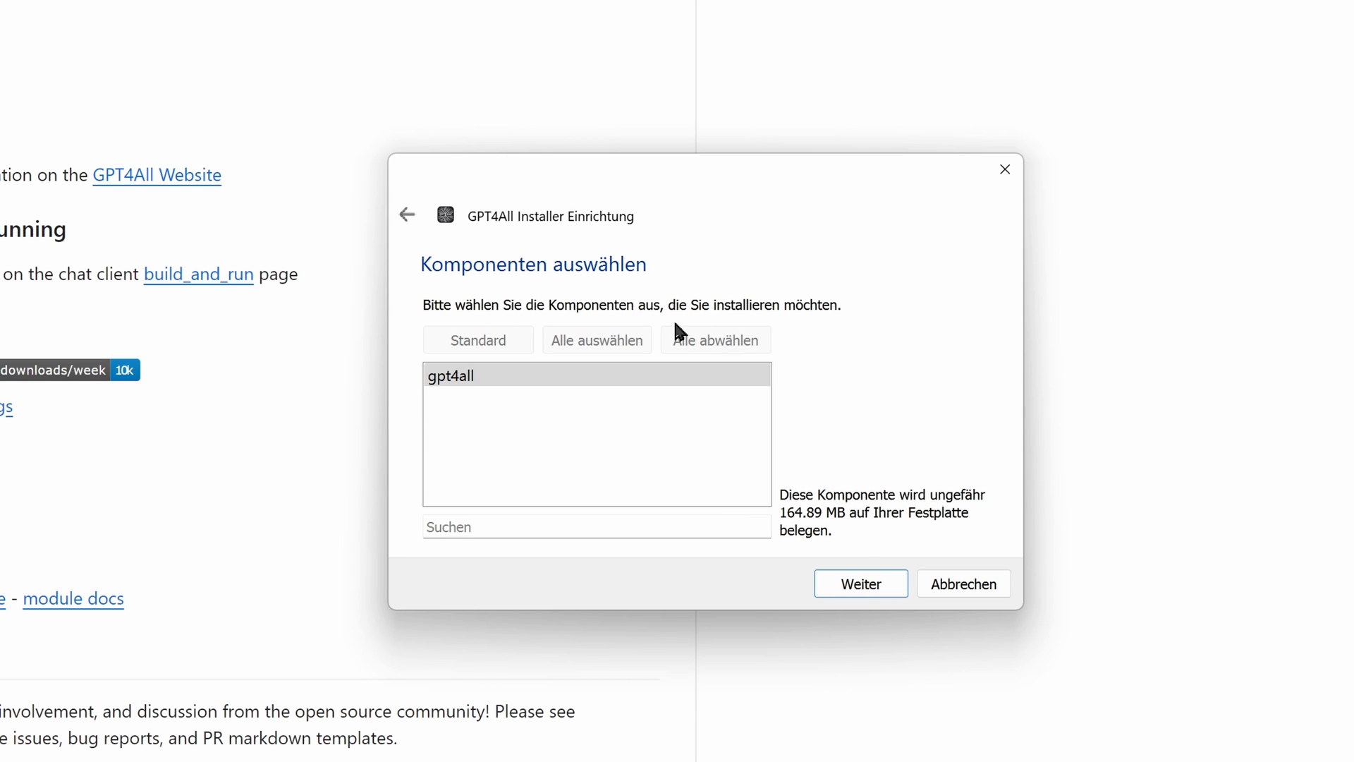
- Accept the license, keep the default components and Start menu folder, and run the installation
{"action": "left_click", "coordinate": [862, 585]}
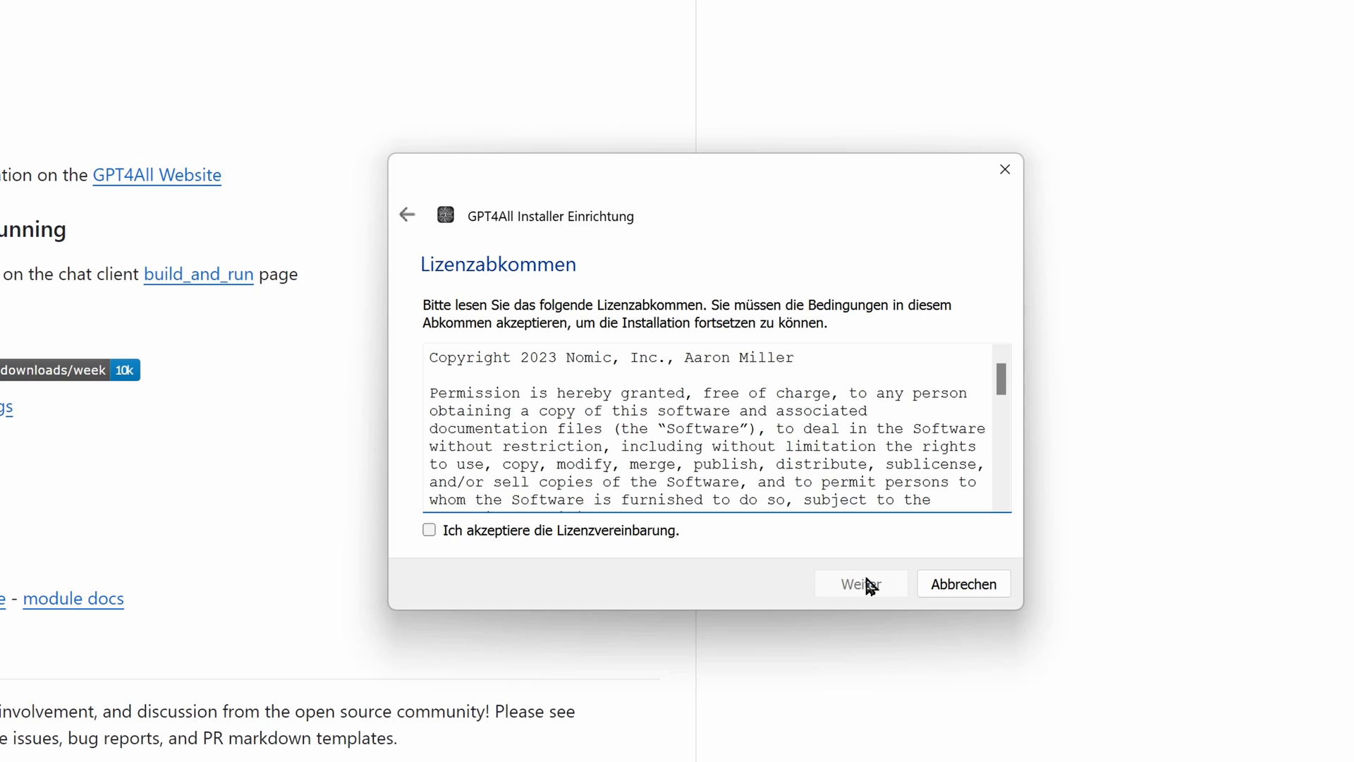
{"action": "left_click", "coordinate": [474, 538]}
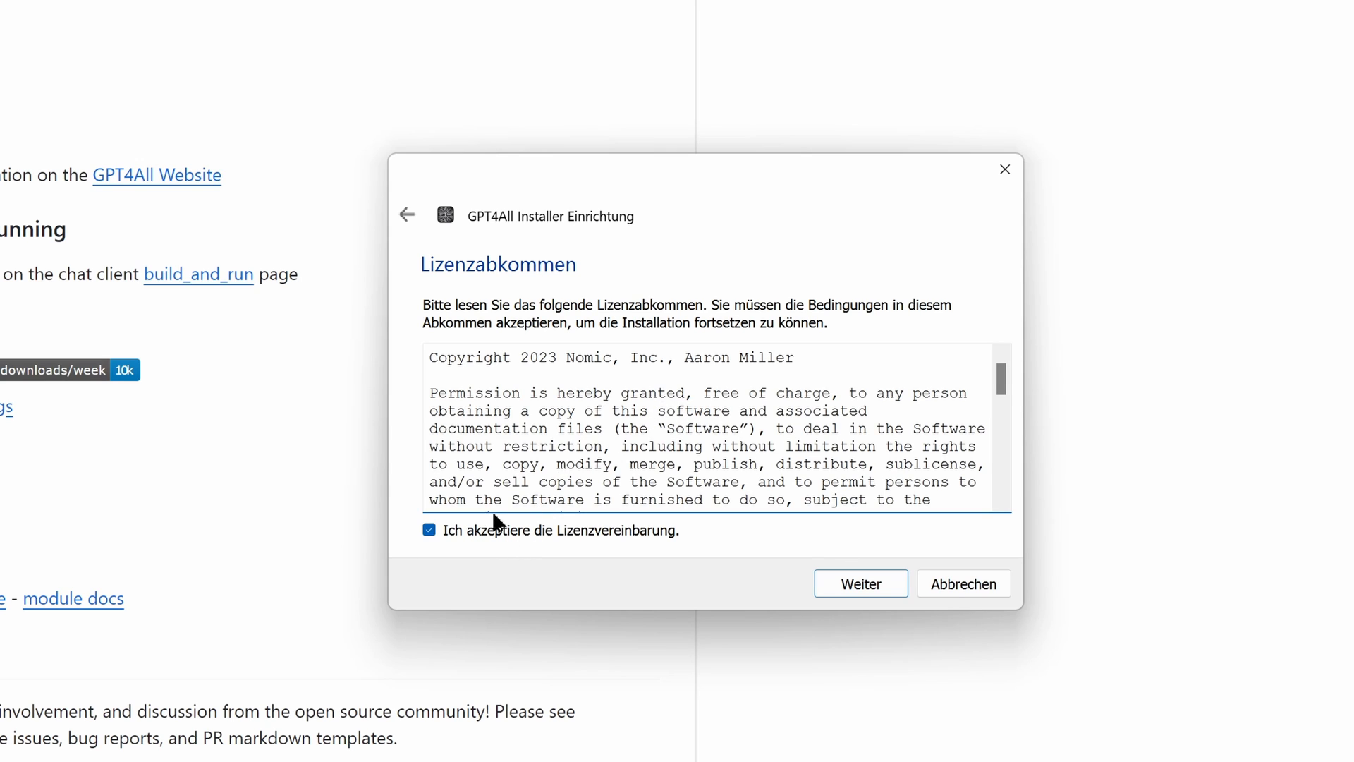
{"action": "left_click", "coordinate": [860, 584]}
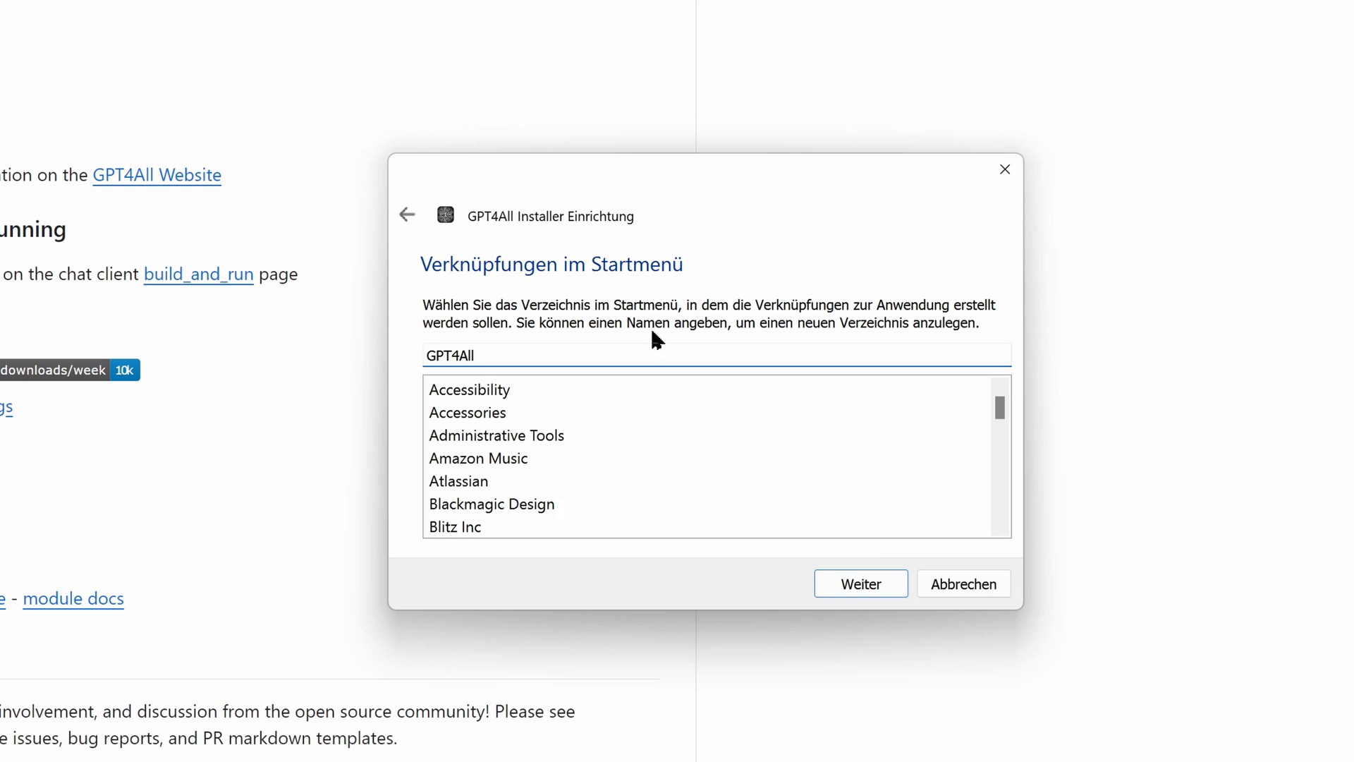
{"action": "left_click", "coordinate": [856, 598]}
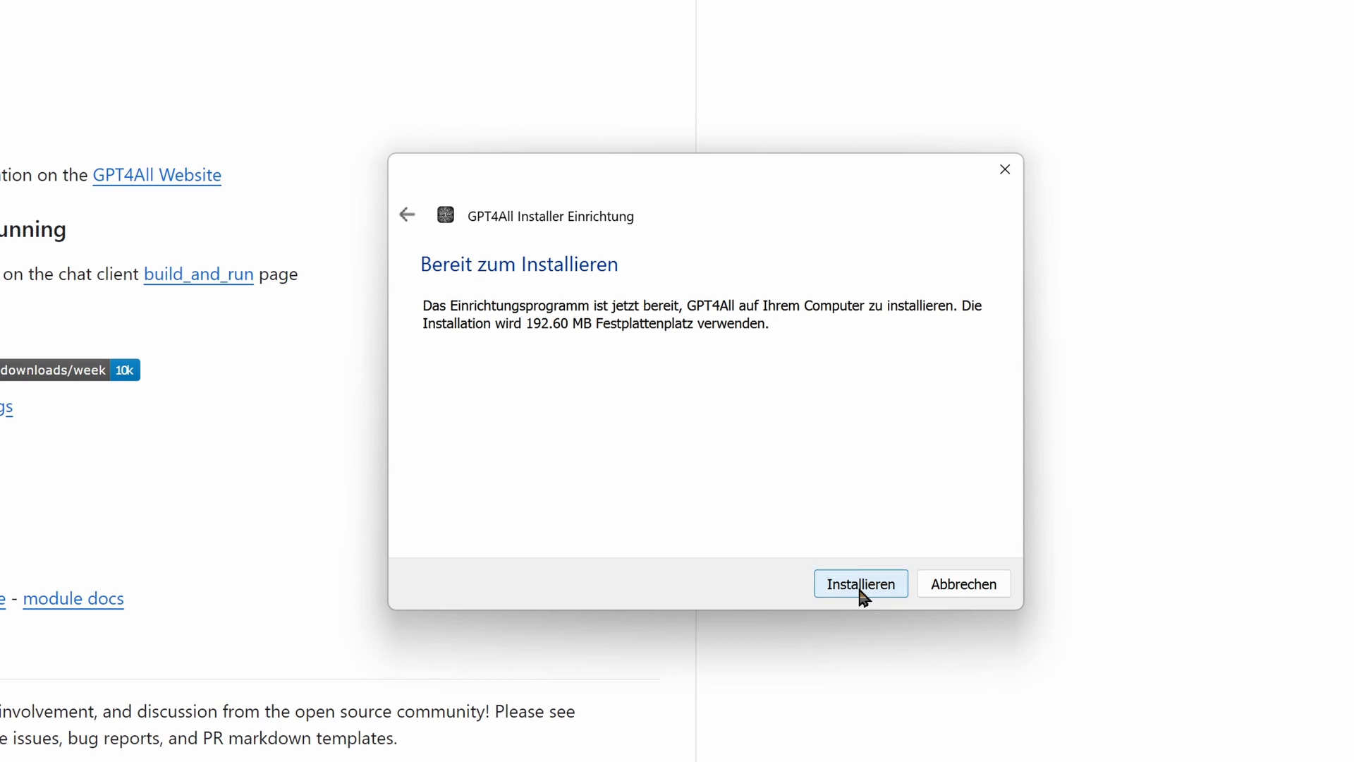
{"action": "left_click", "coordinate": [862, 598]}
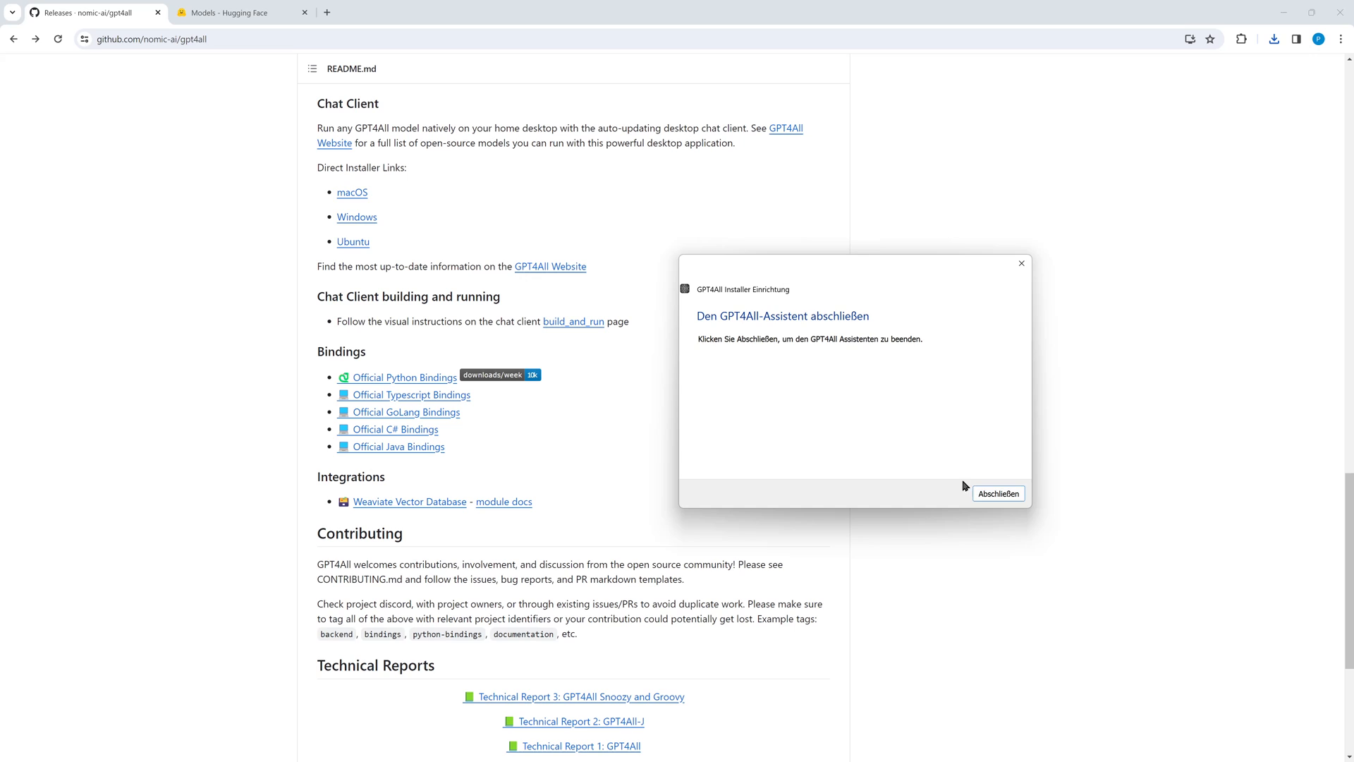
- Finish setup, arrange the new GPT4All window, and glance at the installed models list
{"action": "left_click", "coordinate": [998, 494]}
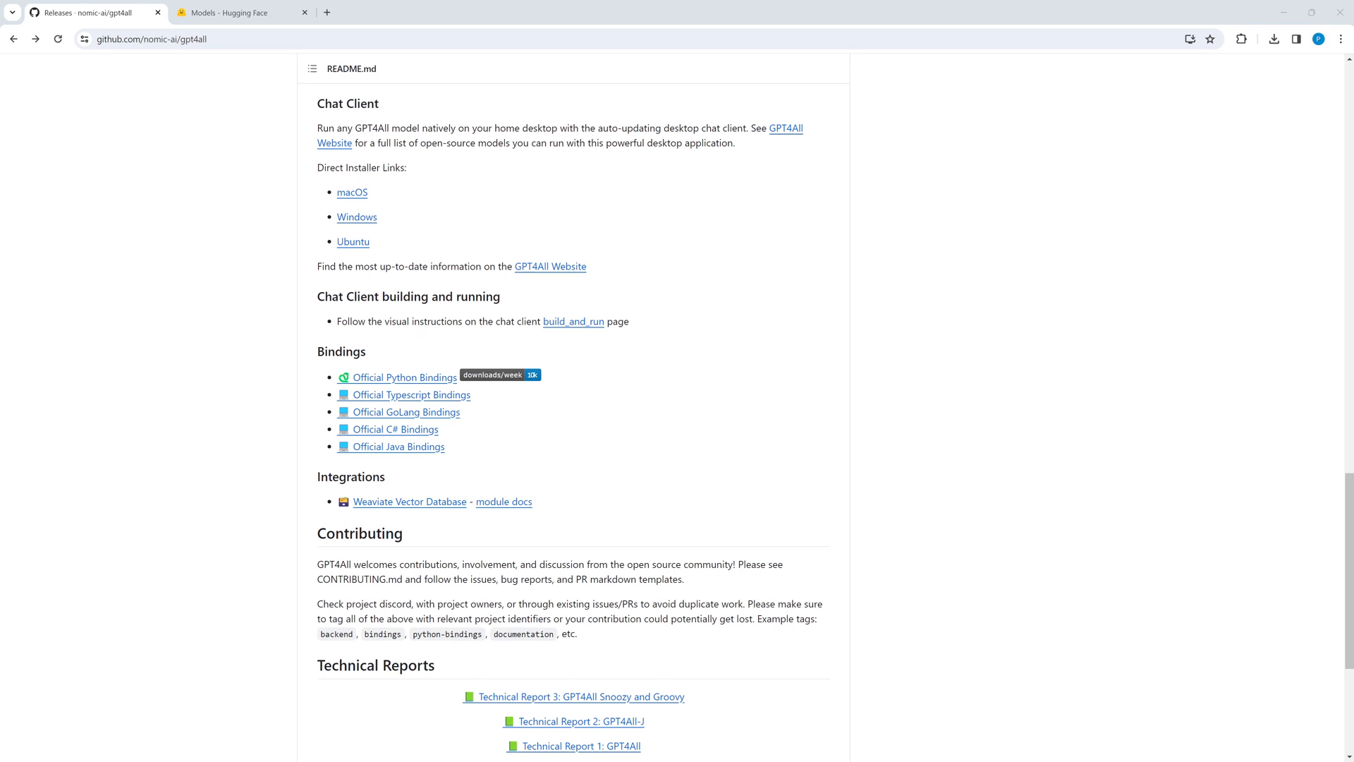
{"action": "left_click_drag", "start_coordinate": [855, 127], "coordinate": [777, 142]}
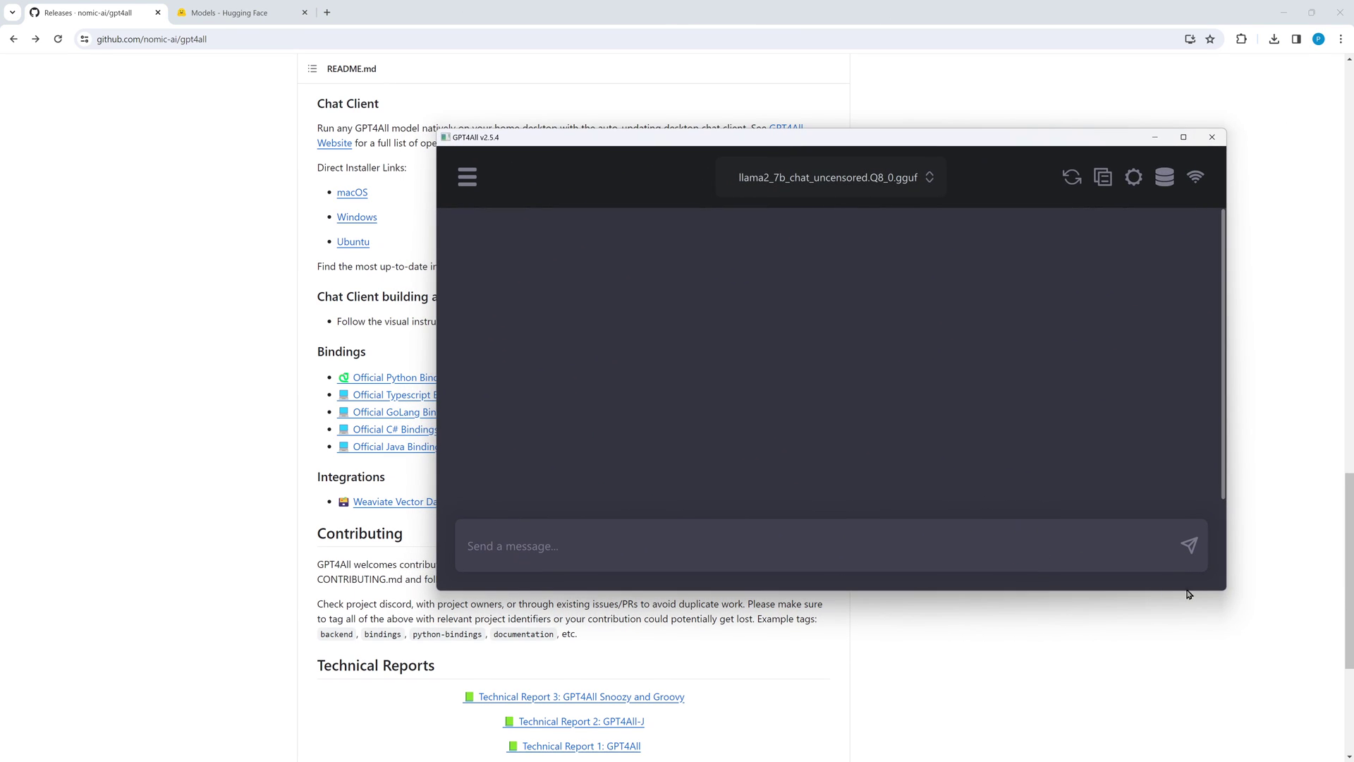
{"action": "left_click_drag", "start_coordinate": [1225, 591], "coordinate": [1258, 689]}
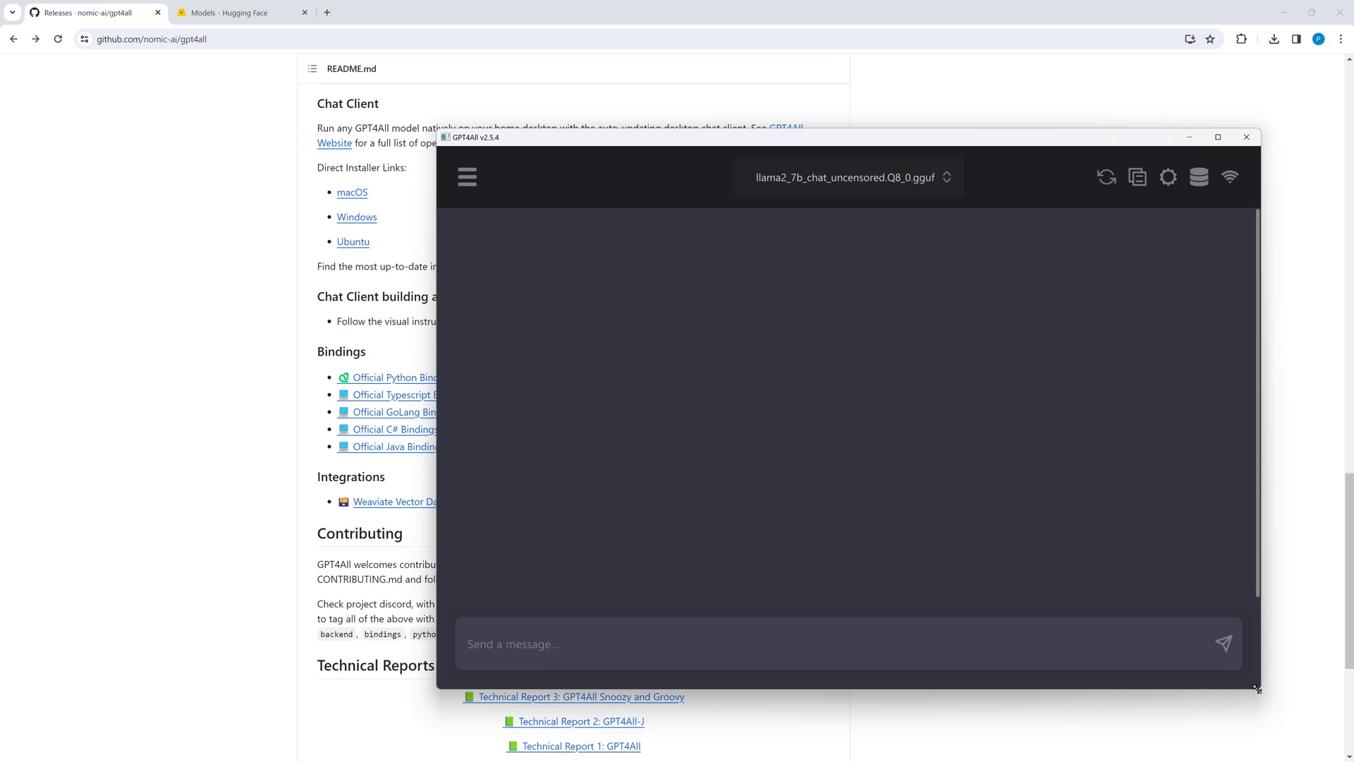
{"action": "left_click_drag", "start_coordinate": [701, 141], "coordinate": [694, 120]}
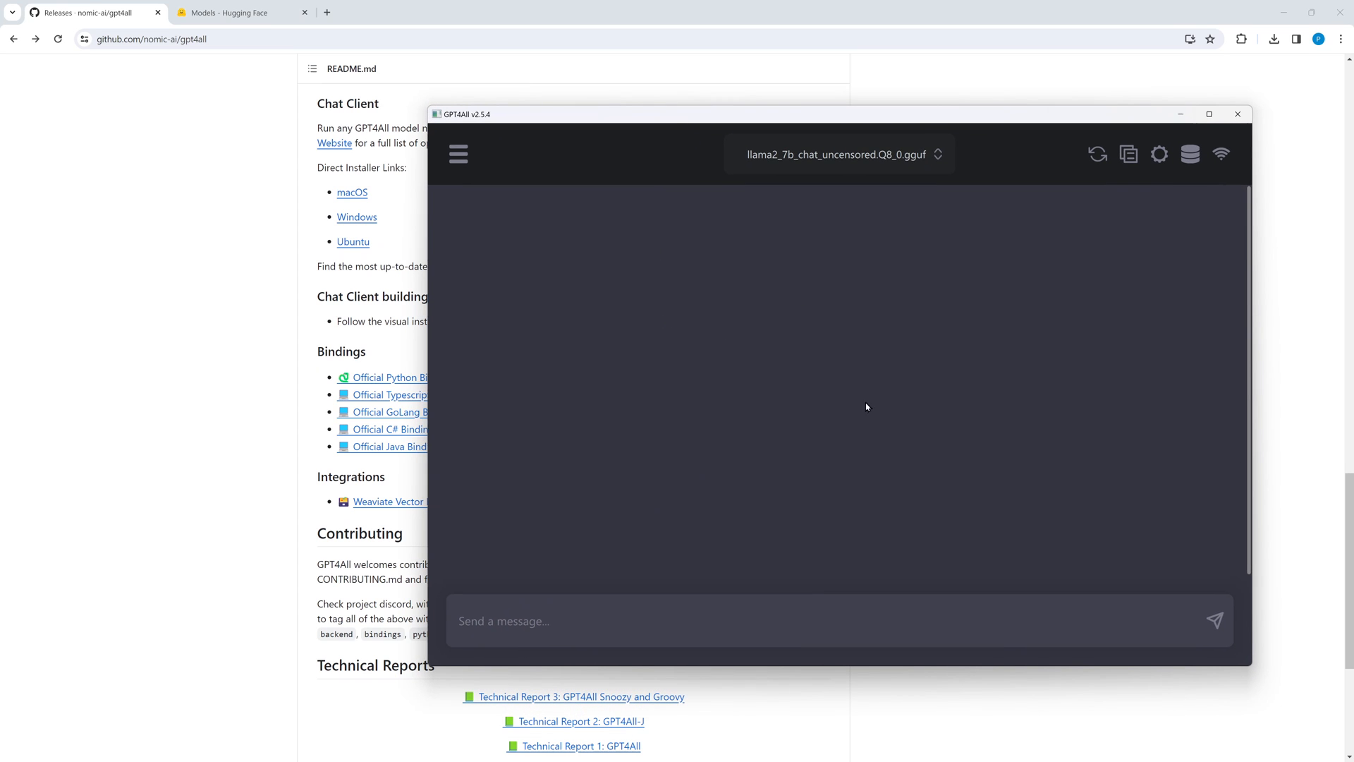
{"action": "left_click", "coordinate": [721, 84]}
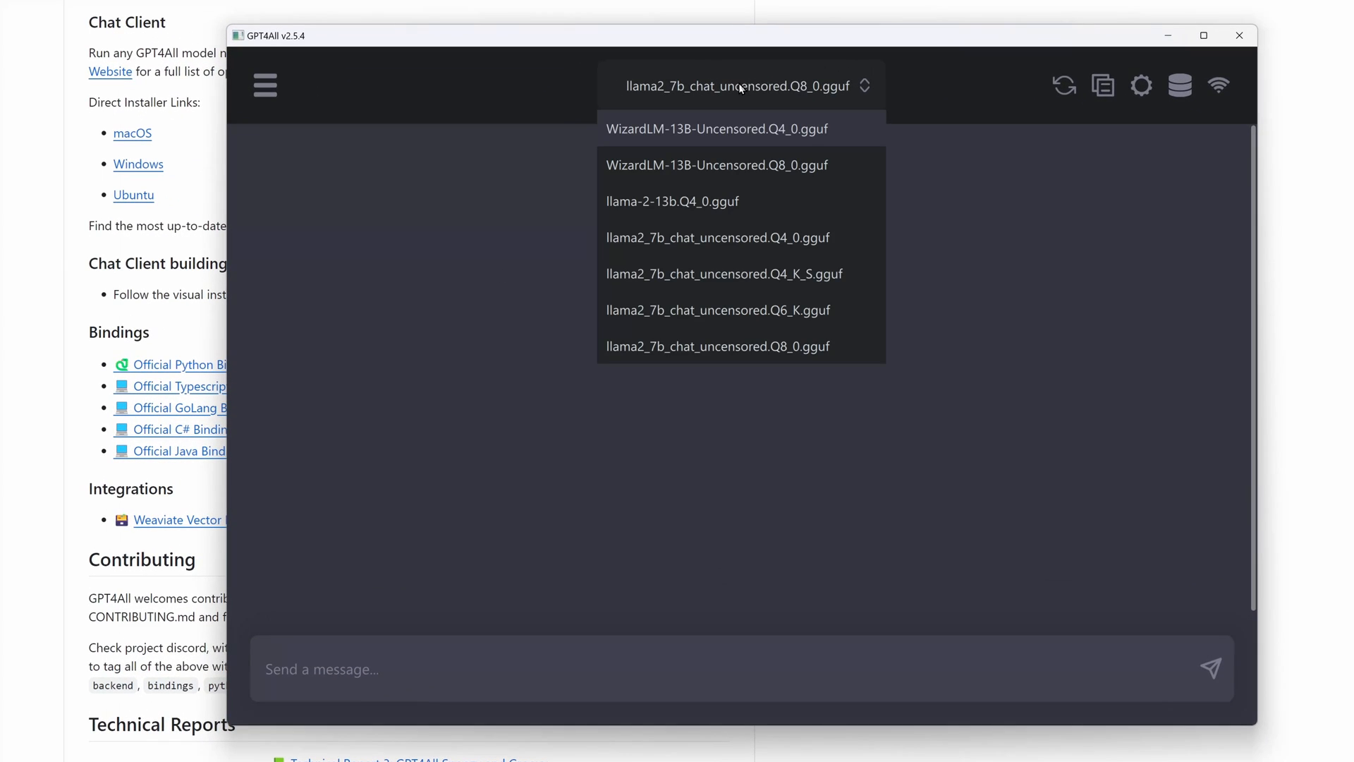
{"action": "left_click", "coordinate": [1019, 292]}
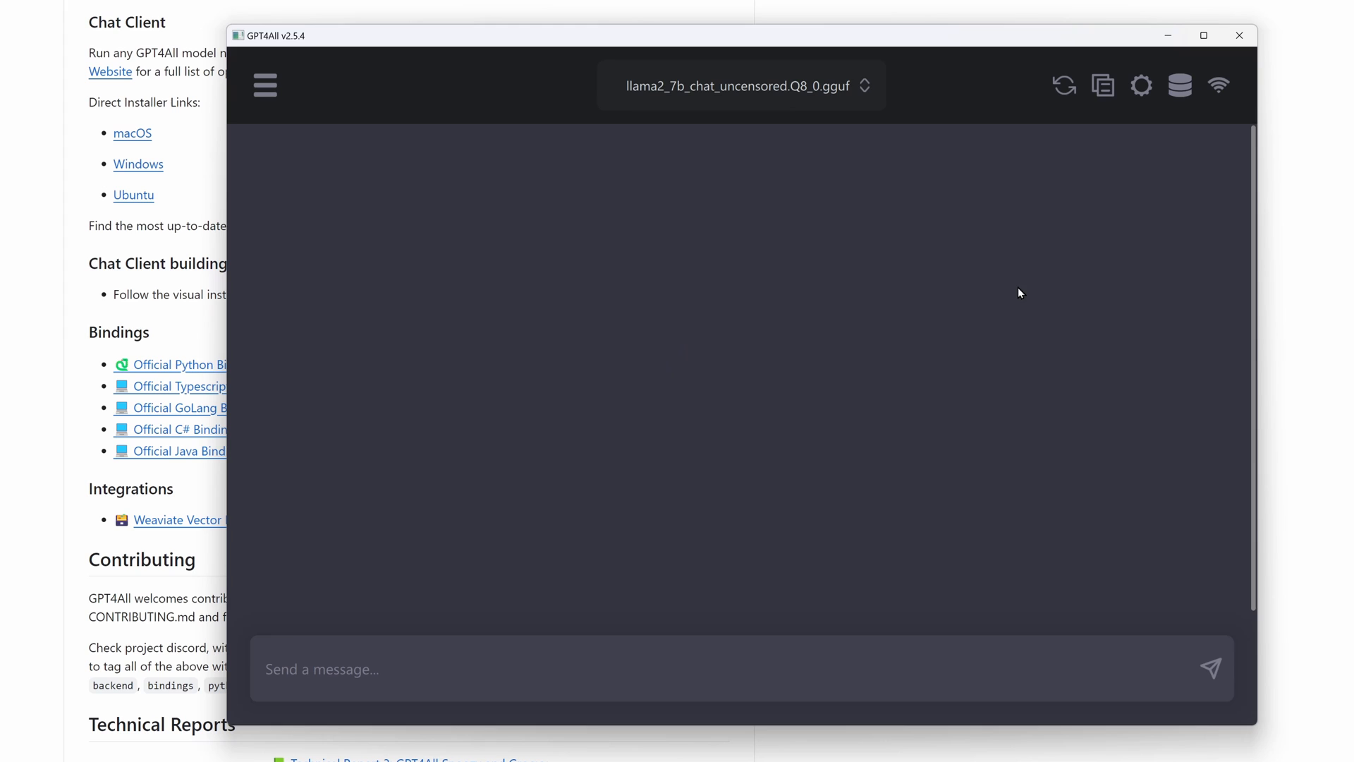
- Review the Application settings' Device choices, keep Auto, and return to chat with the chat list shown
{"action": "left_click", "coordinate": [1141, 86]}
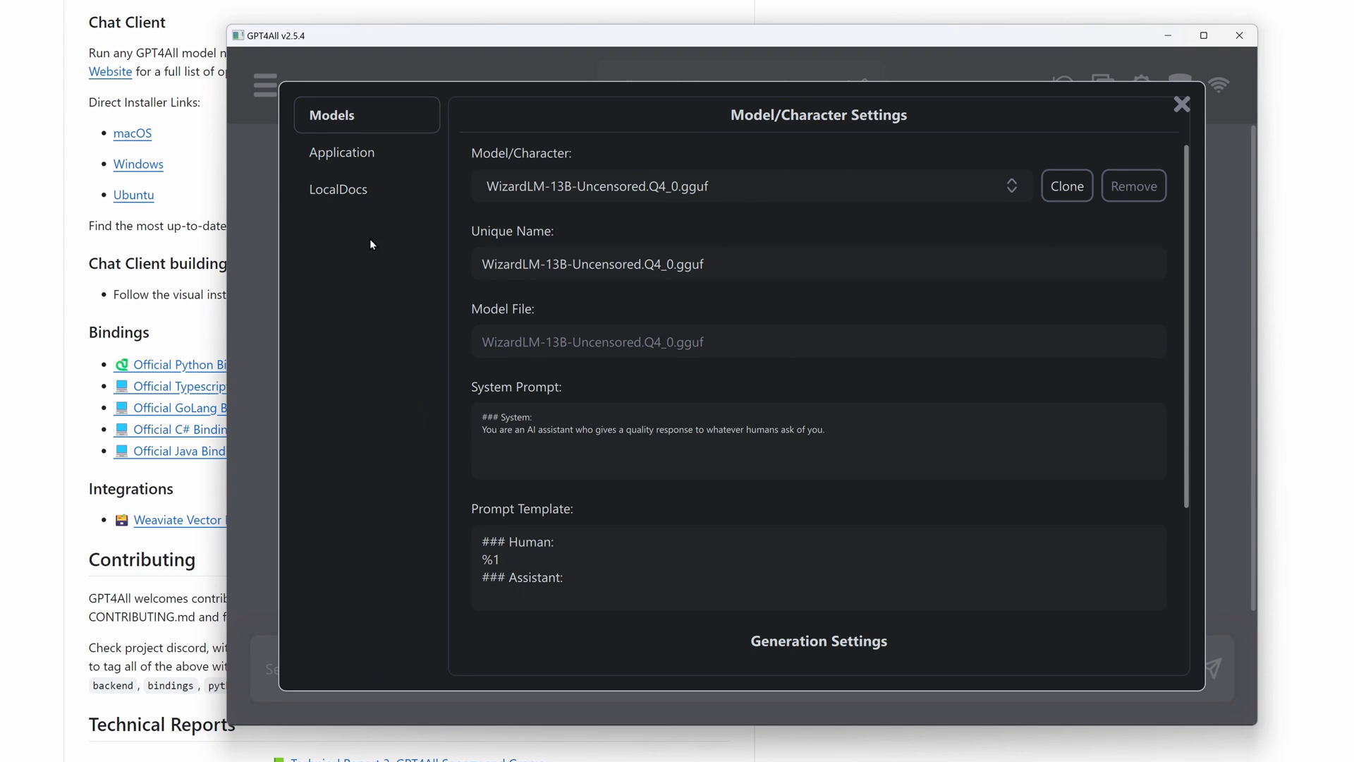
{"action": "left_click", "coordinate": [344, 152]}
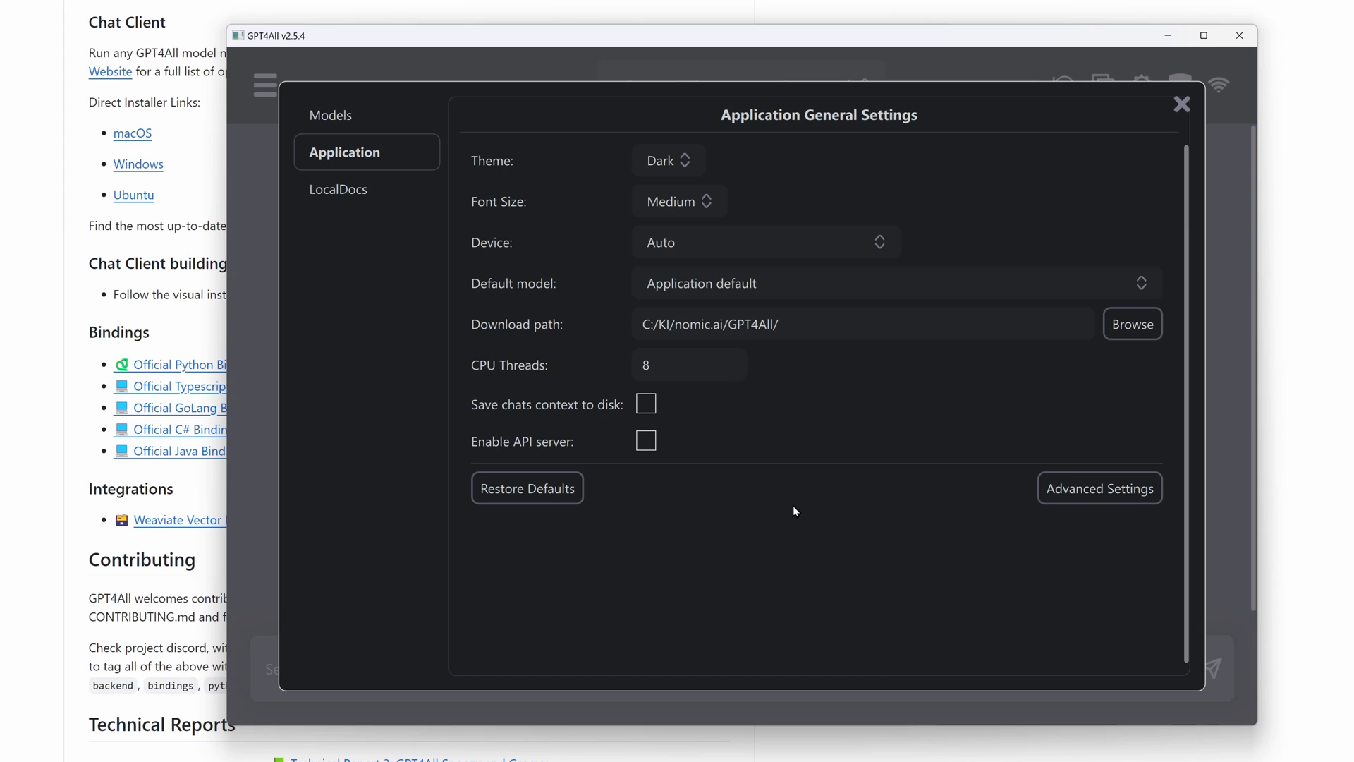
{"action": "mouse_move", "coordinate": [653, 366]}
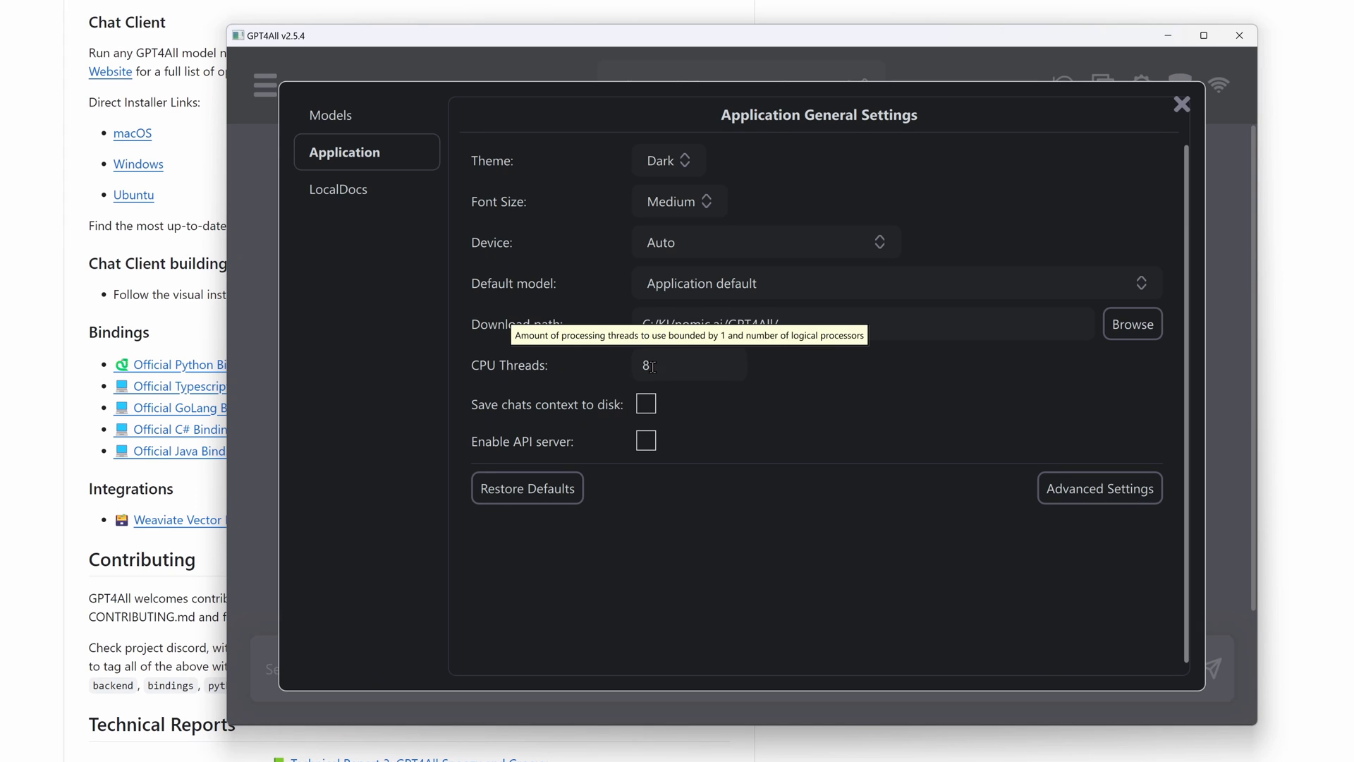
{"action": "left_click", "coordinate": [762, 241]}
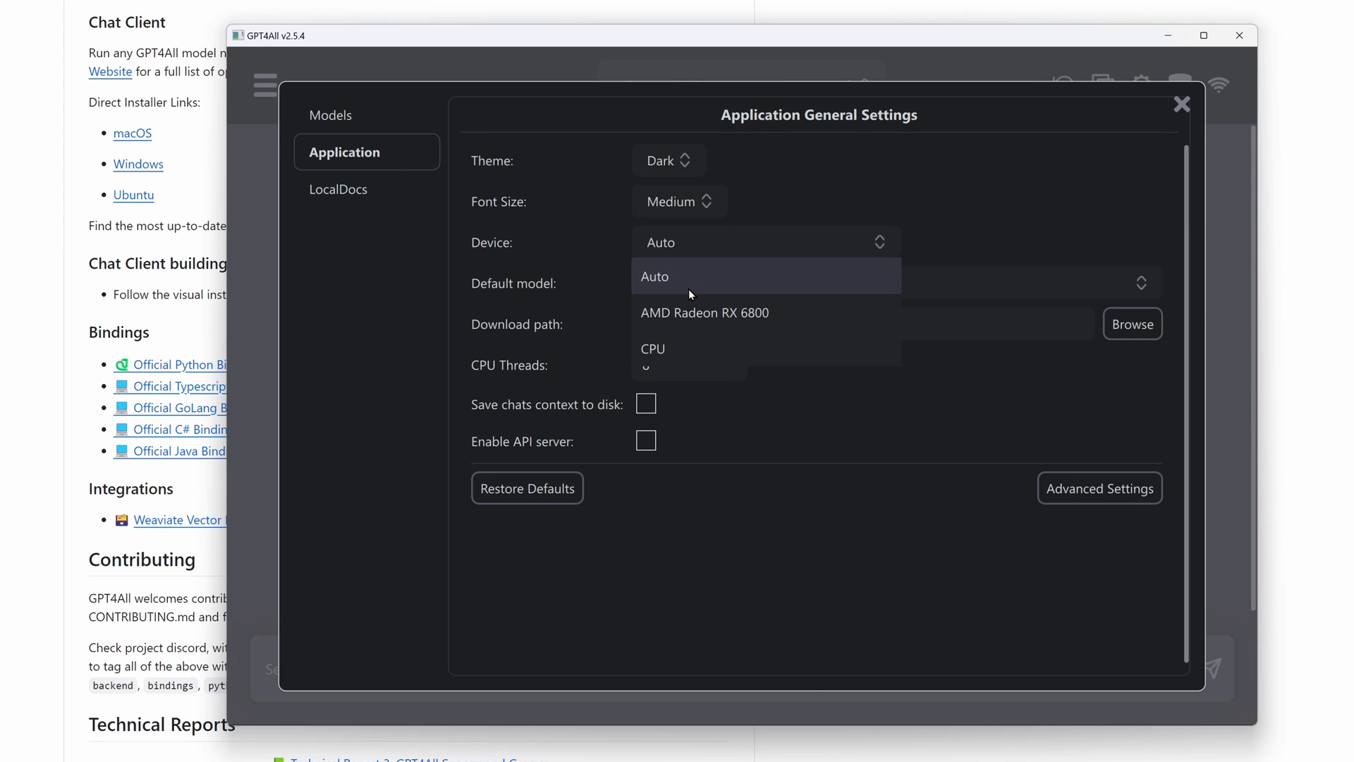
{"action": "left_click", "coordinate": [810, 498]}
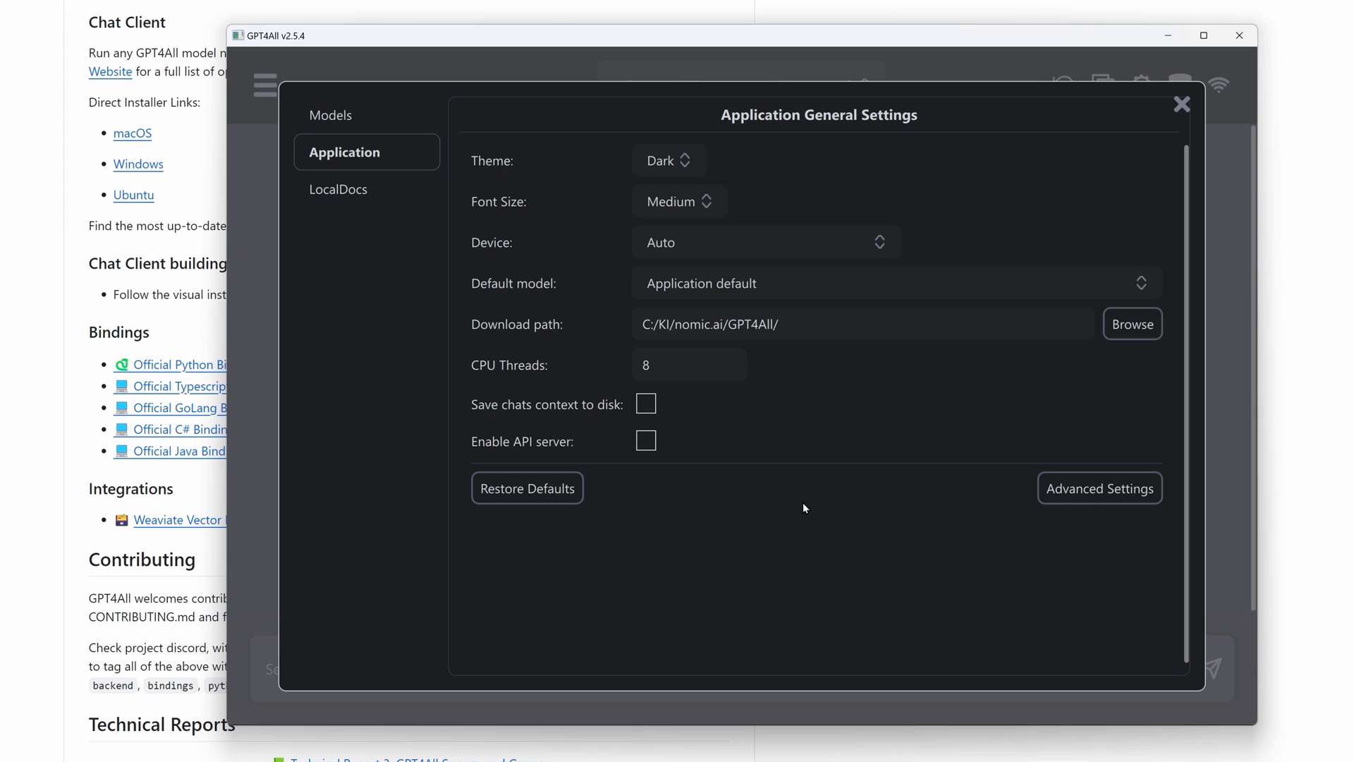
{"action": "left_click", "coordinate": [1183, 105]}
{"action": "left_click", "coordinate": [269, 88]}
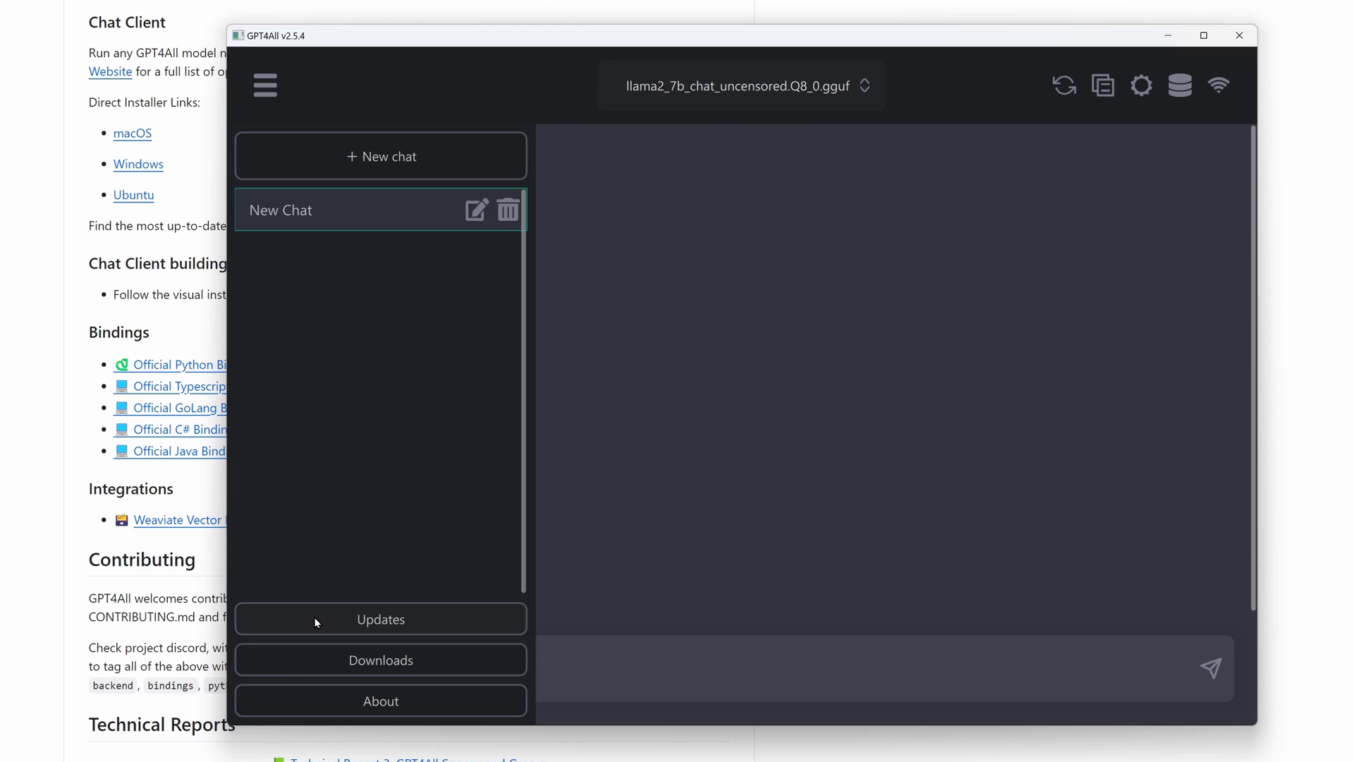
- Start downloads of Mistral OpenOrca and Mistral Instruct from the Available Models list
{"action": "left_click", "coordinate": [312, 664]}
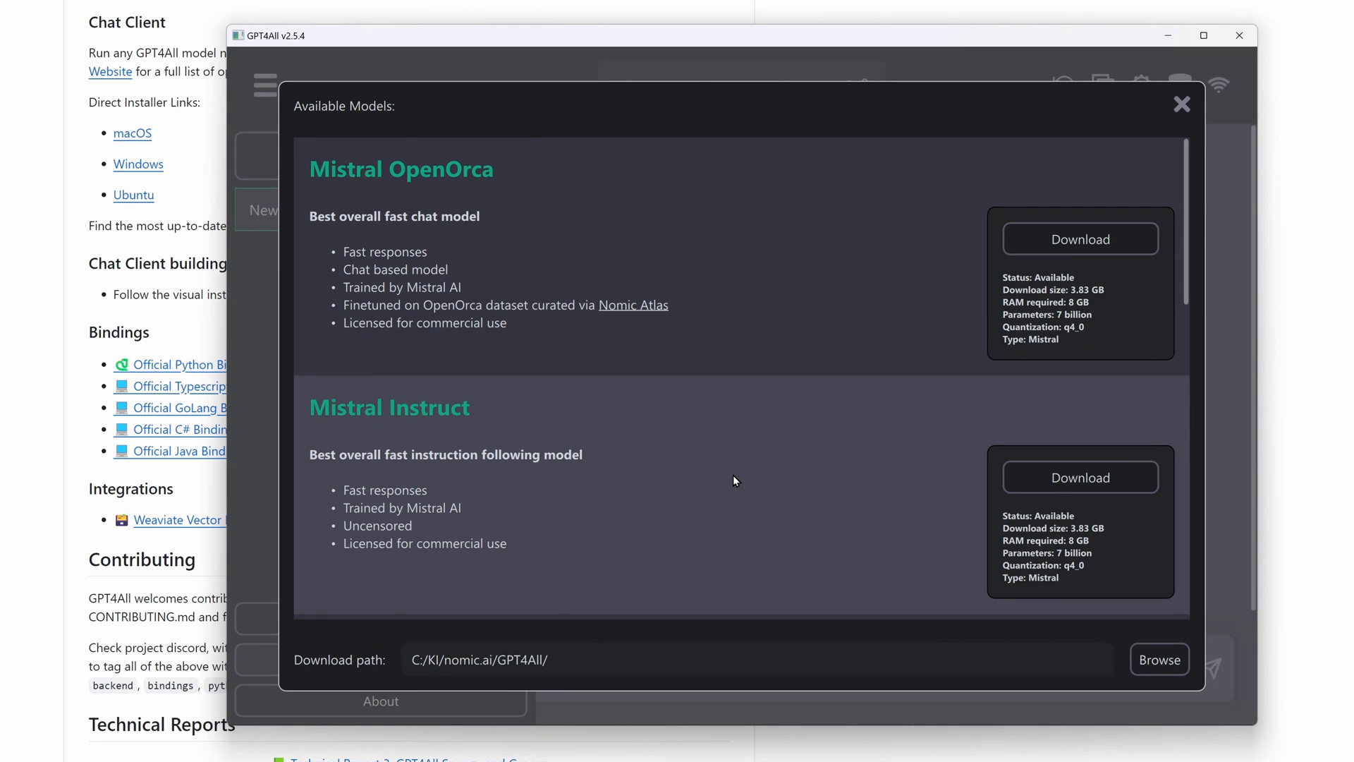
{"action": "scroll", "coordinate": [690, 486], "scroll_direction": "down", "scroll_amount": 10}
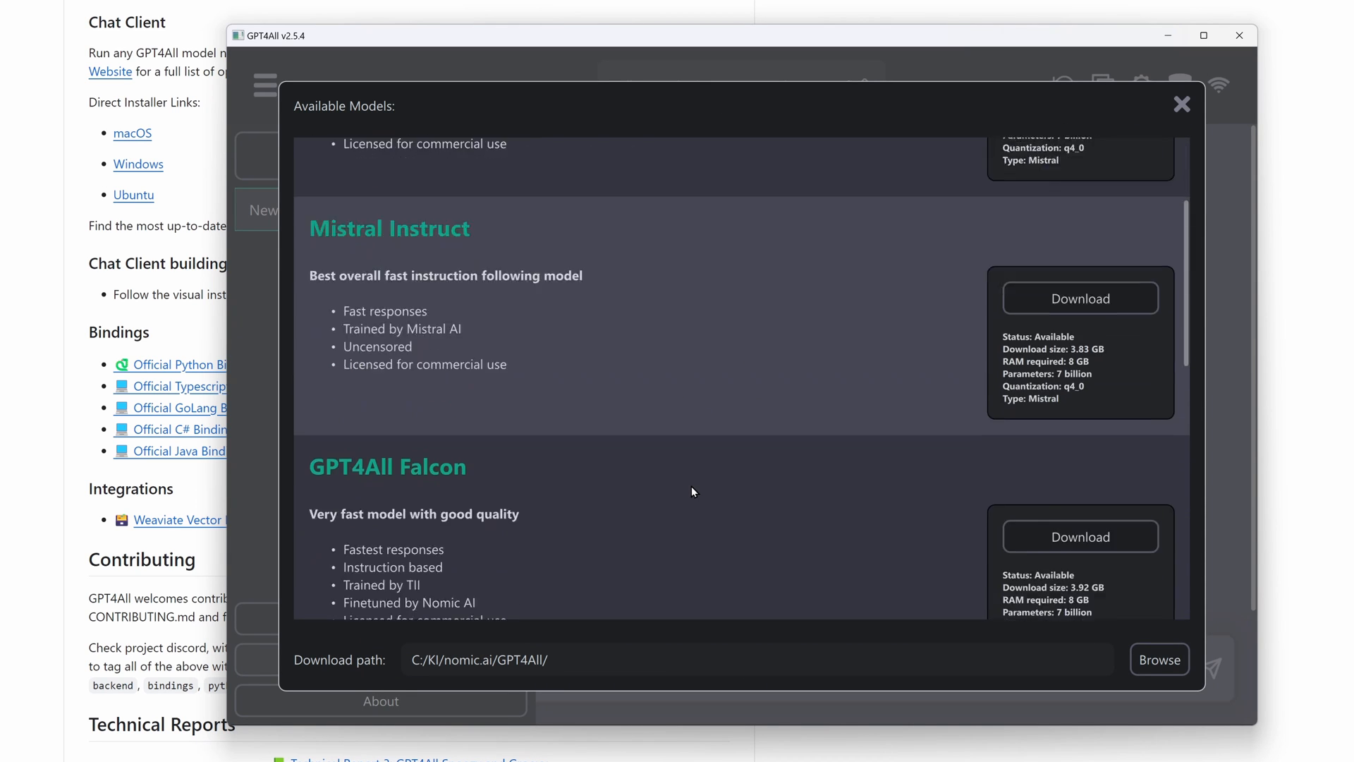
{"action": "left_click", "coordinate": [704, 546]}
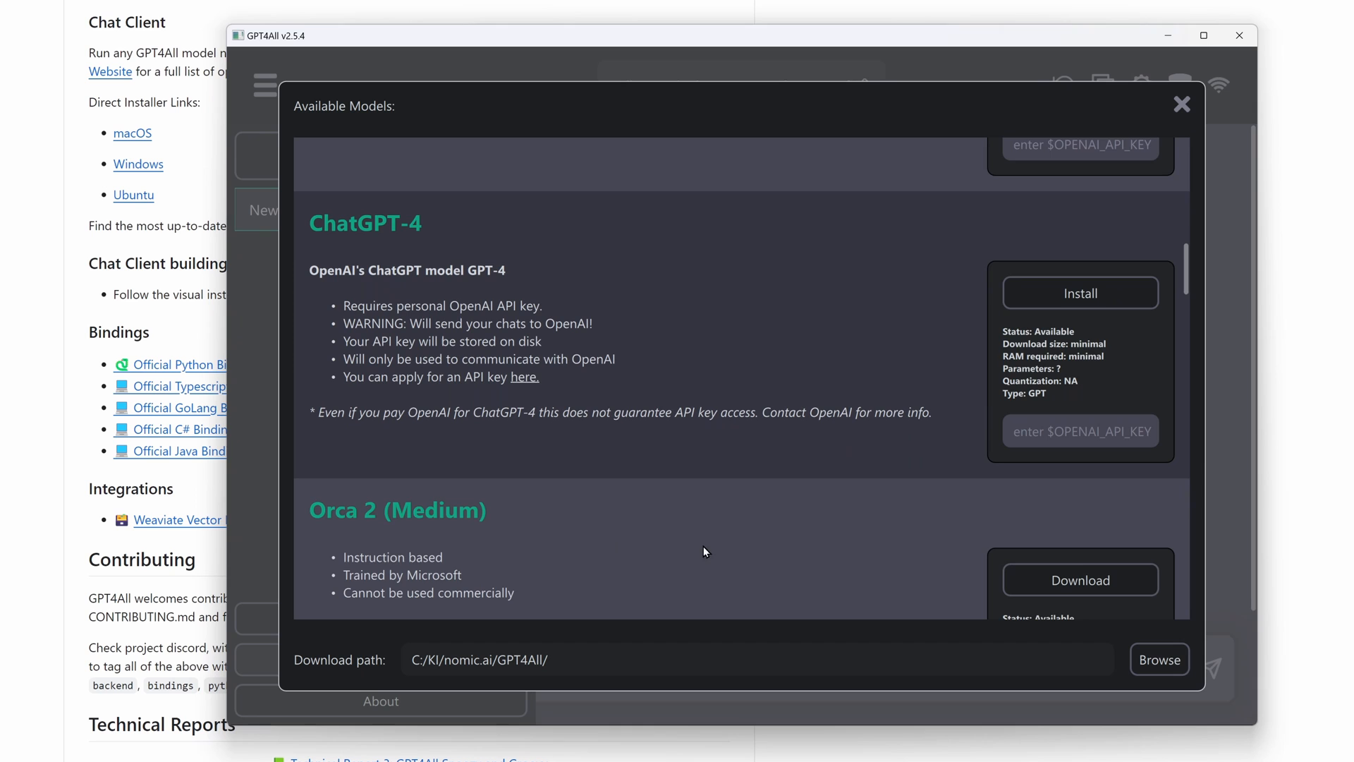
{"action": "scroll", "coordinate": [711, 463], "scroll_direction": "down", "scroll_amount": 5}
{"action": "scroll", "coordinate": [691, 532], "scroll_direction": "down", "scroll_amount": 5}
{"action": "scroll", "coordinate": [691, 532], "scroll_direction": "down", "scroll_amount": 8}
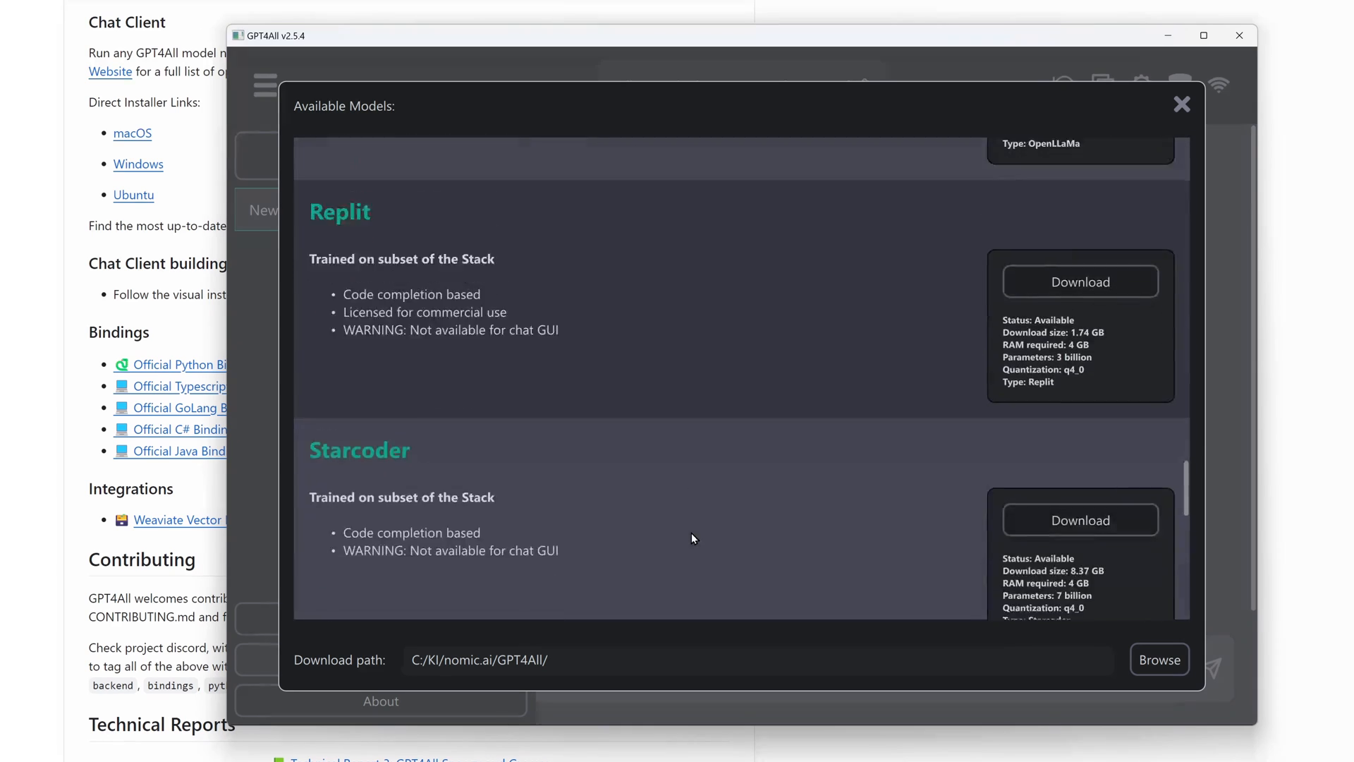
{"action": "scroll", "coordinate": [691, 532], "scroll_direction": "down", "scroll_amount": 3}
{"action": "scroll", "coordinate": [691, 532], "scroll_direction": "up", "scroll_amount": 10}
{"action": "scroll", "coordinate": [691, 532], "scroll_direction": "up", "scroll_amount": 5}
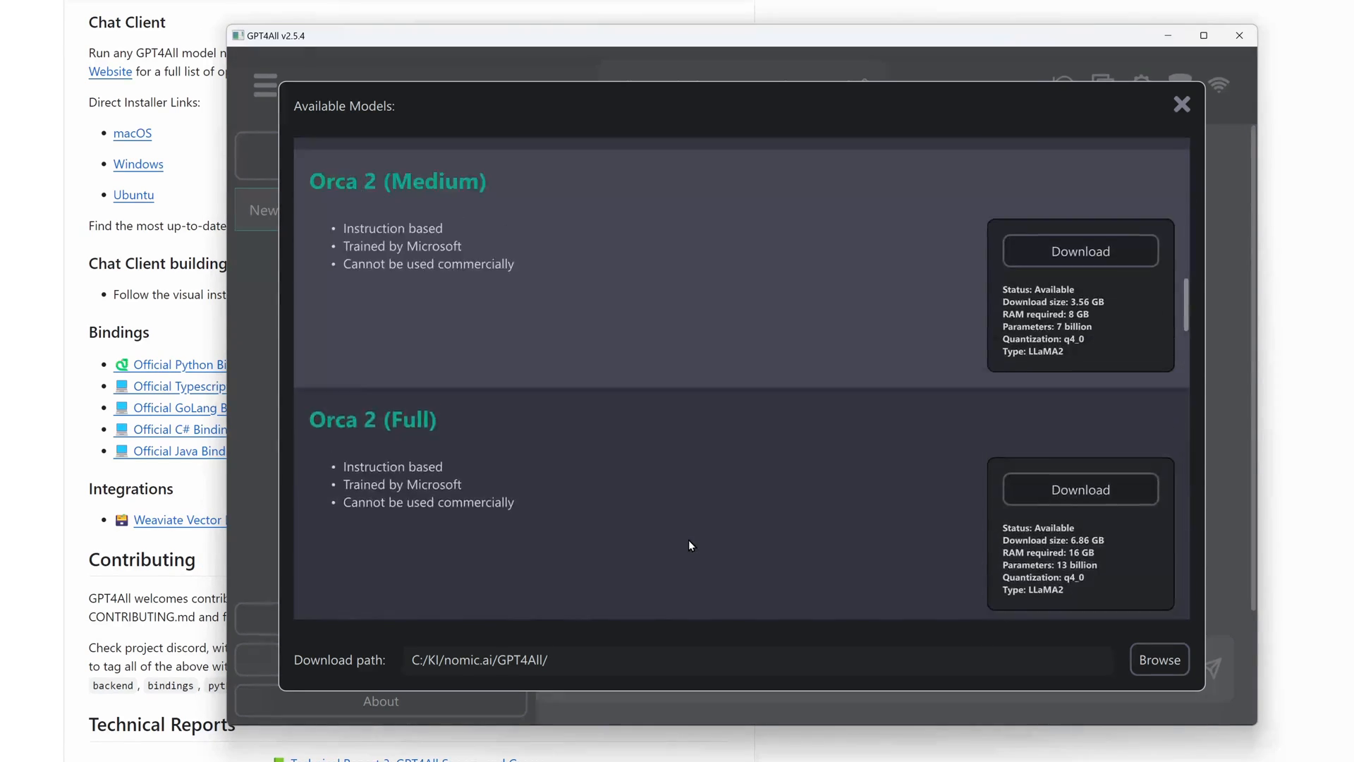
{"action": "scroll", "coordinate": [689, 540], "scroll_direction": "up", "scroll_amount": 5}
{"action": "scroll", "coordinate": [689, 540], "scroll_direction": "up", "scroll_amount": 5}
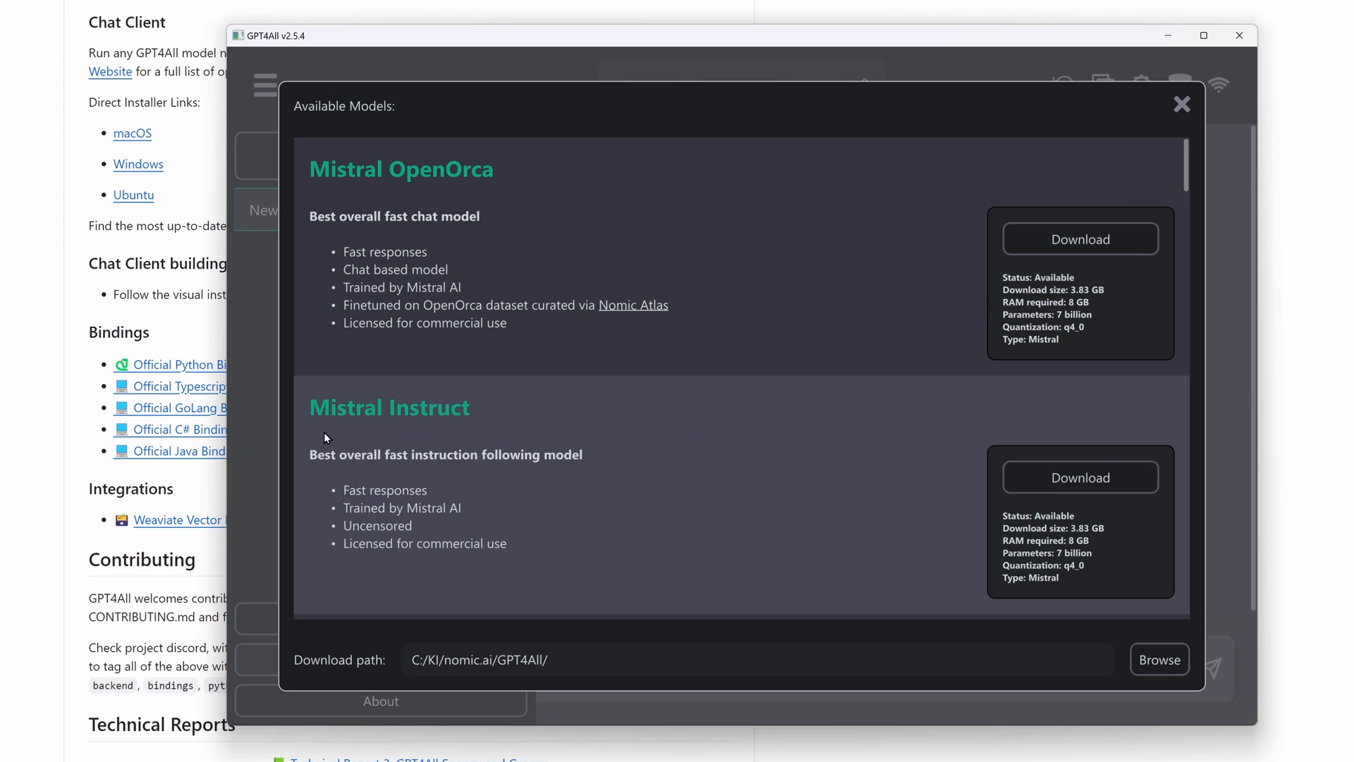
{"action": "left_click", "coordinate": [1094, 241]}
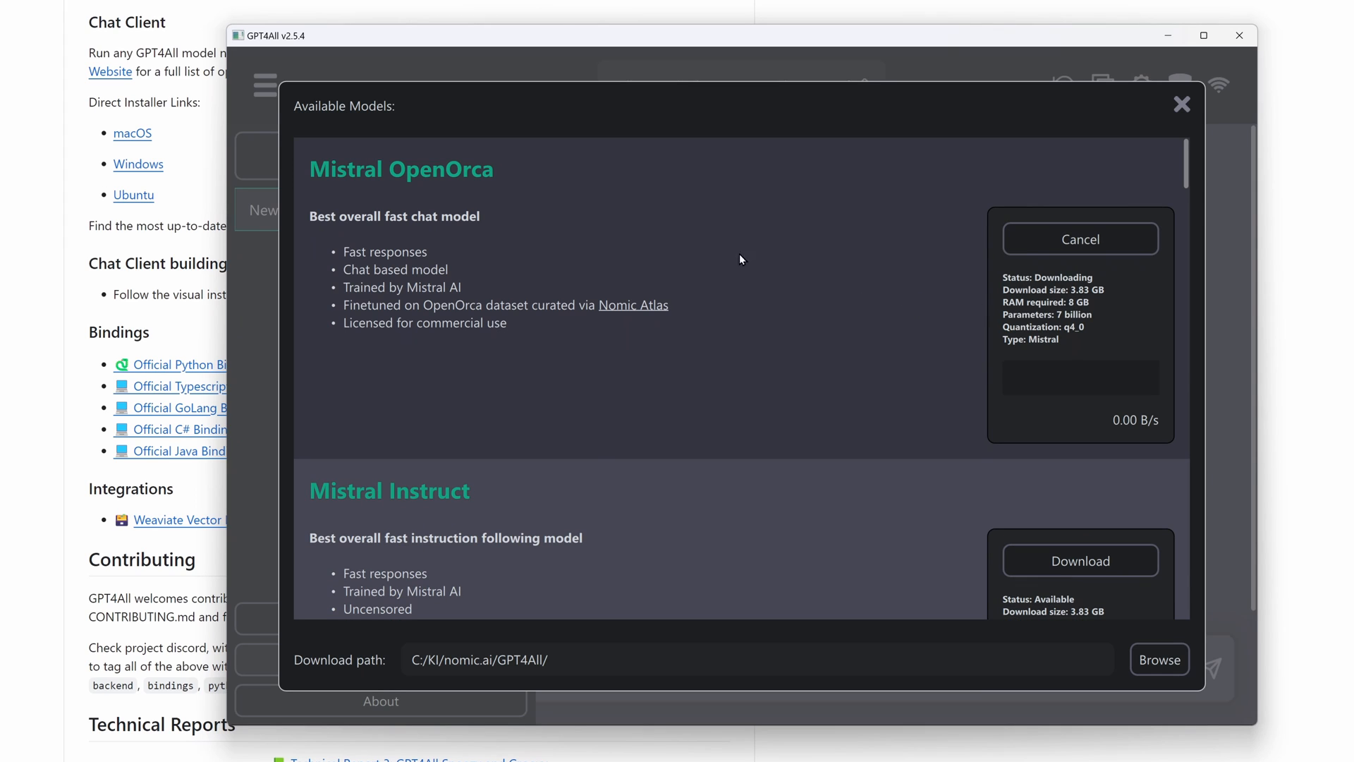
{"action": "left_click", "coordinate": [1057, 559]}
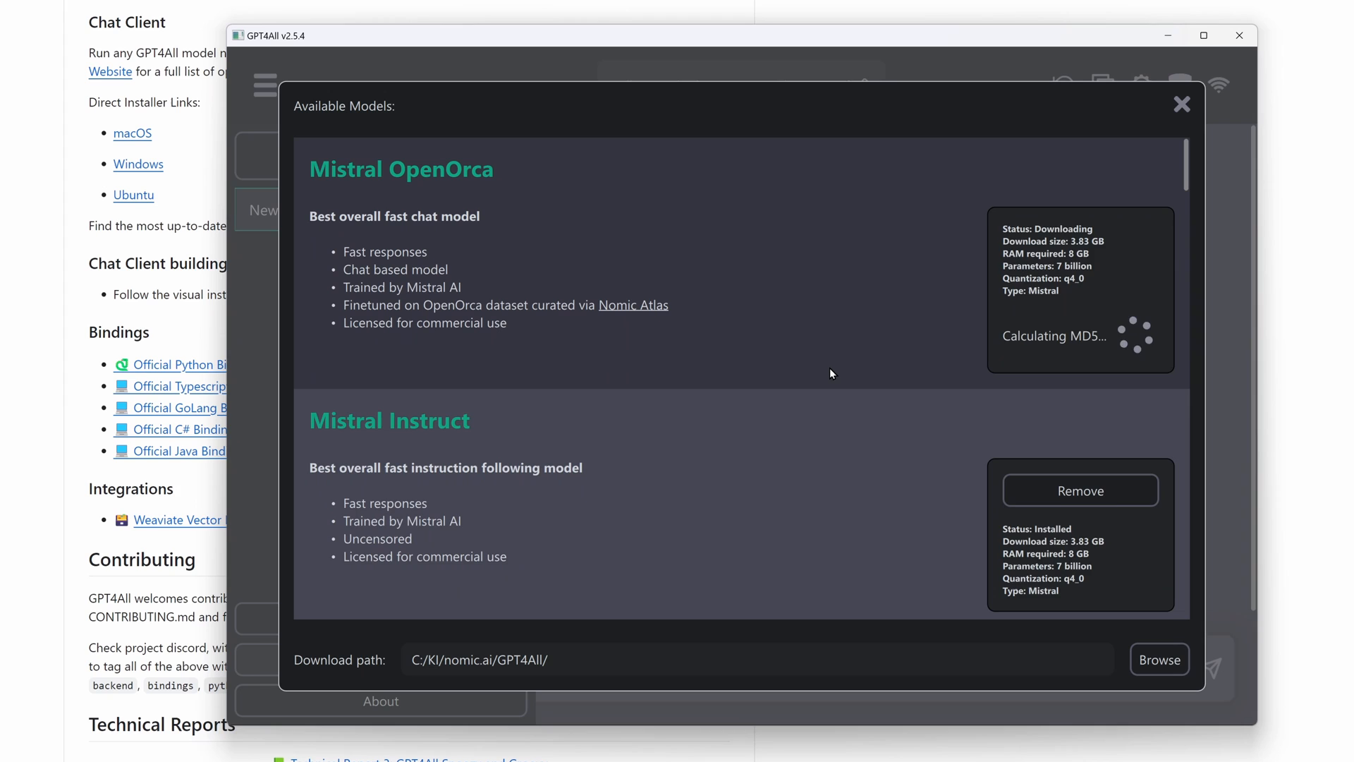
- Switch the chat model to Mistral OpenOrca and briefly check the settings
{"action": "left_click", "coordinate": [1182, 104]}
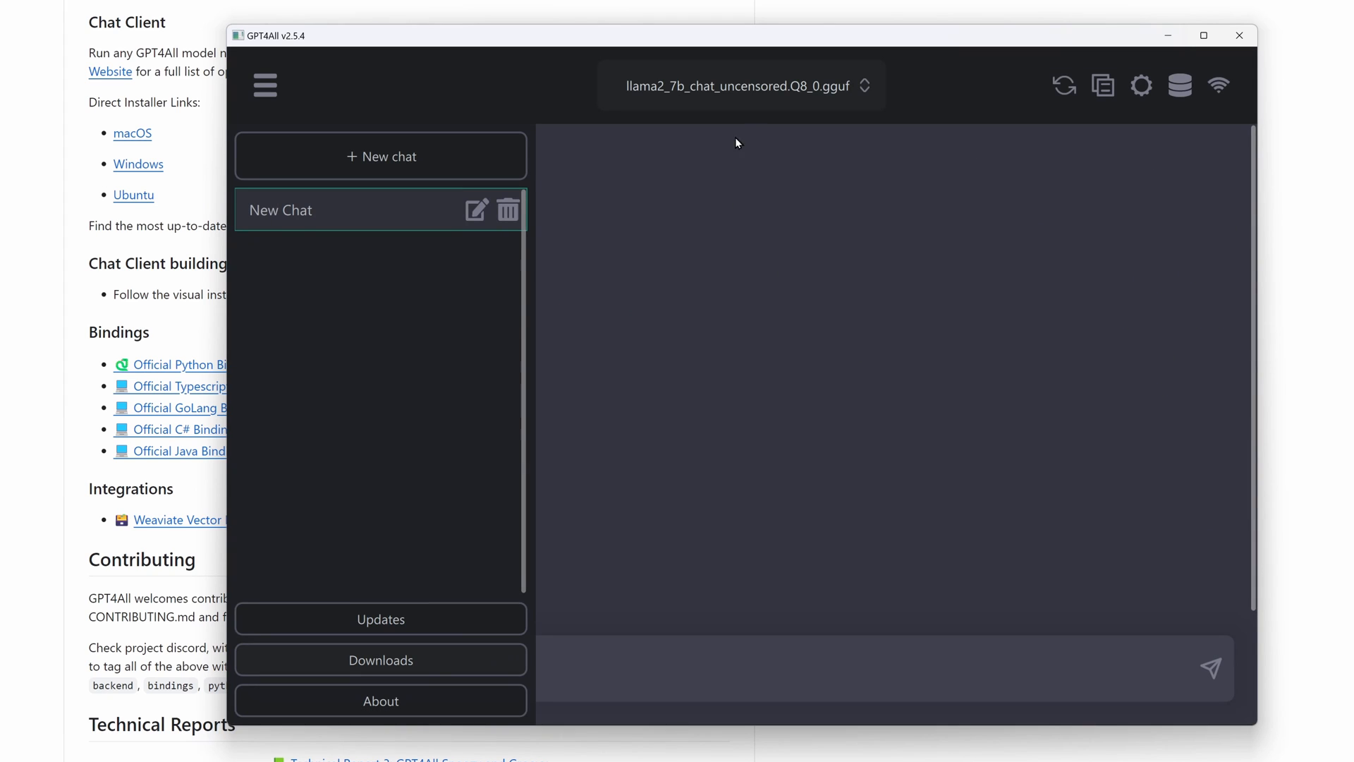
{"action": "left_click", "coordinate": [738, 88]}
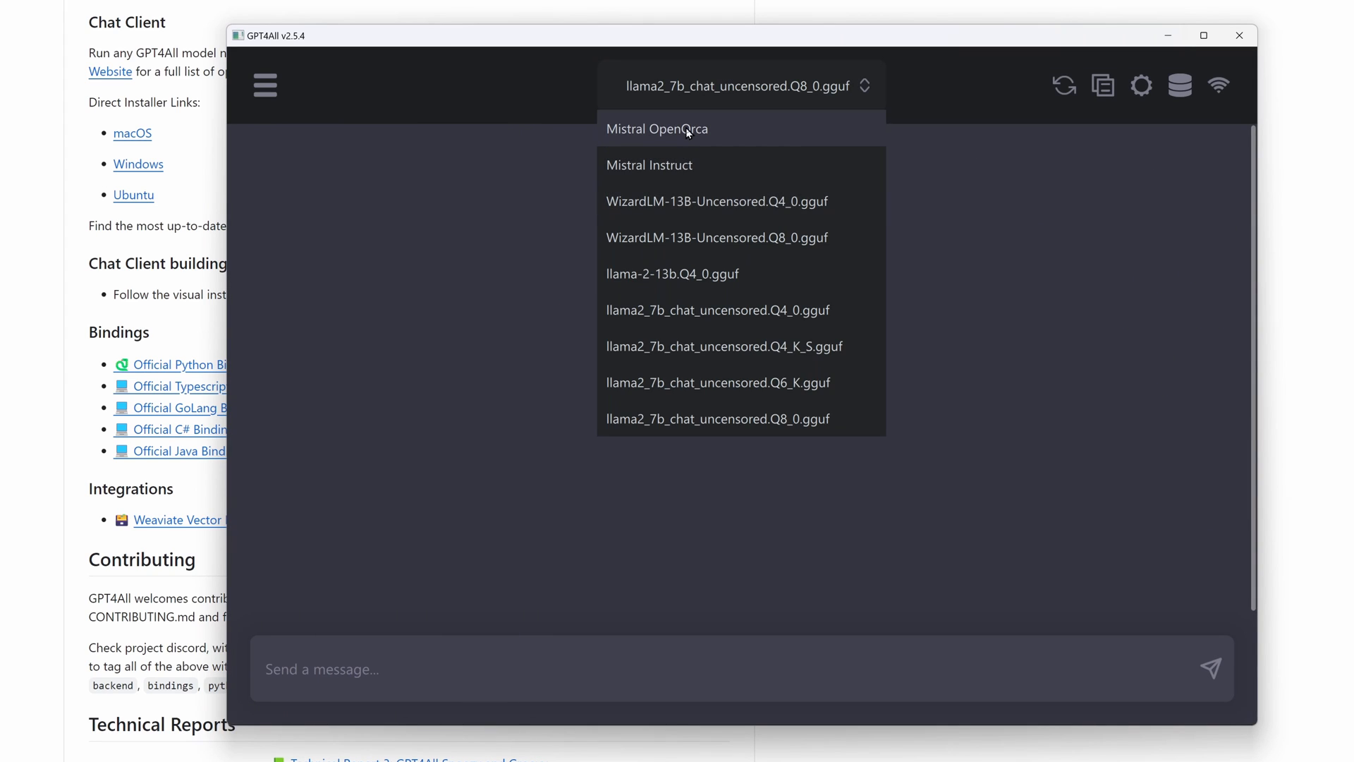
{"action": "left_click", "coordinate": [686, 129]}
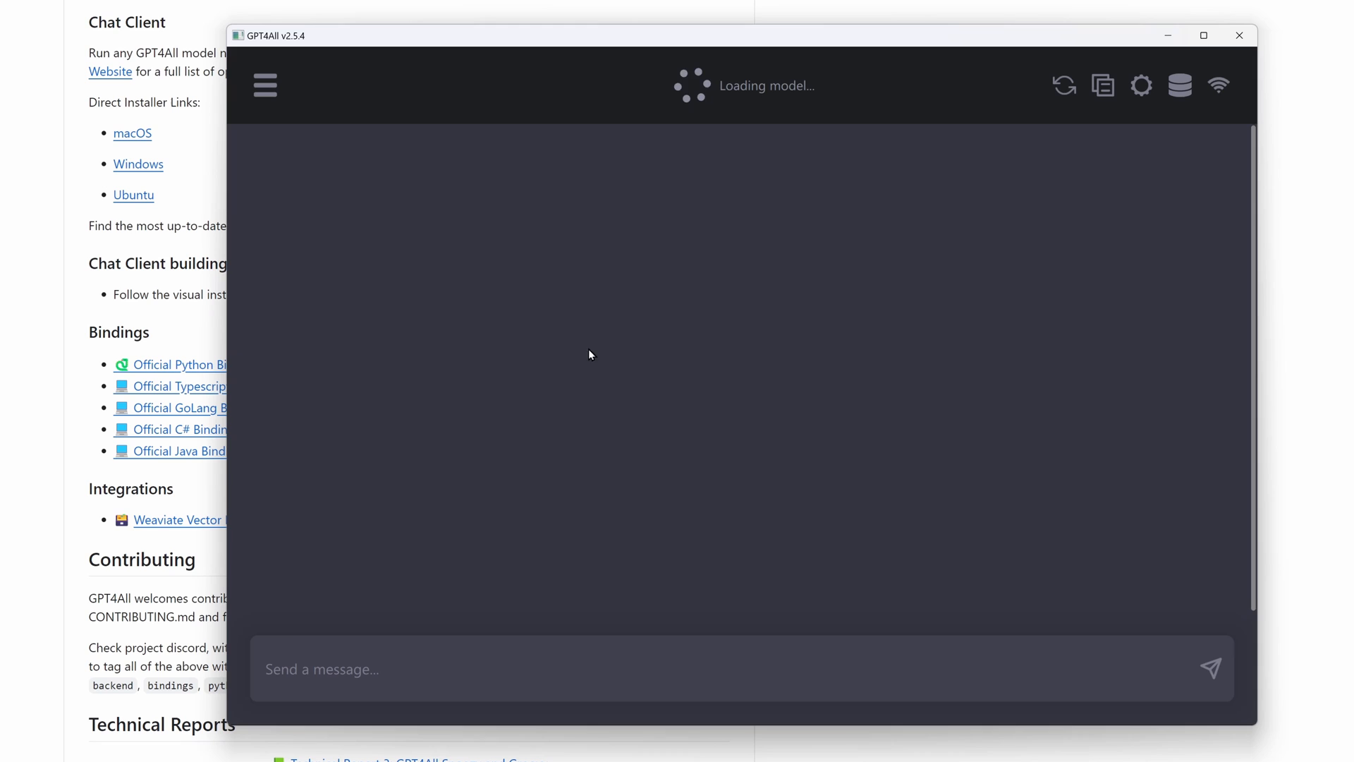
{"action": "left_click", "coordinate": [1141, 86]}
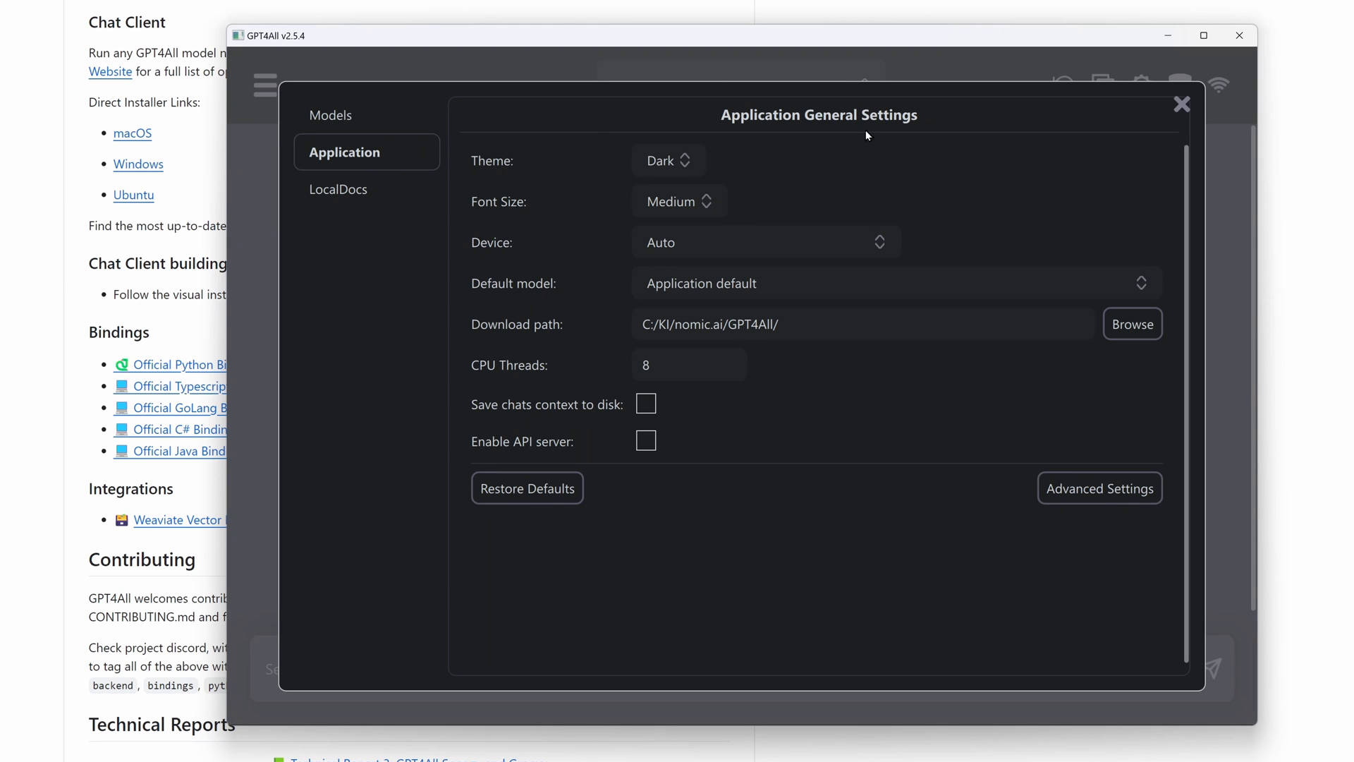
{"action": "left_click", "coordinate": [1182, 103]}
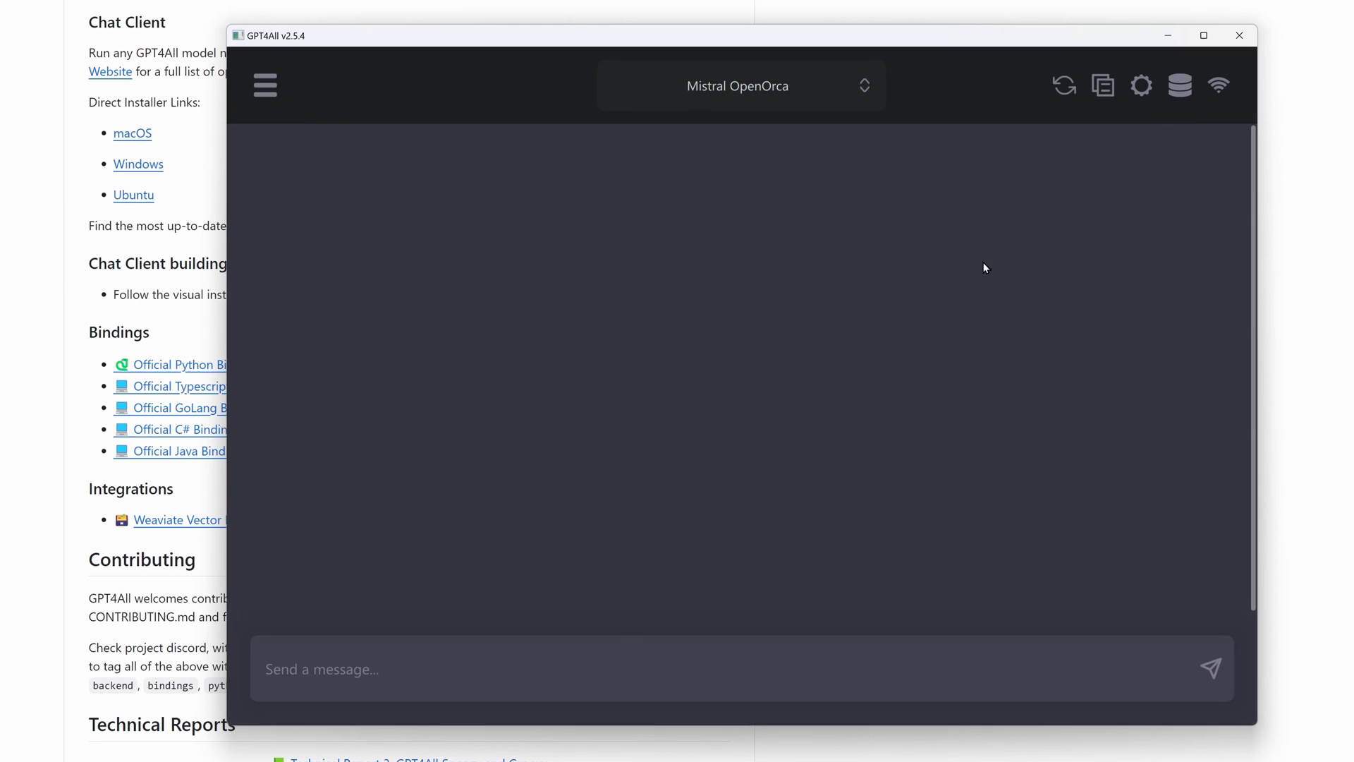
- Paste and send the 20-point book-publishing prompt to Mistral OpenOrca
{"action": "type", "text": "Create a list of 20 points to be done to publish a book."}
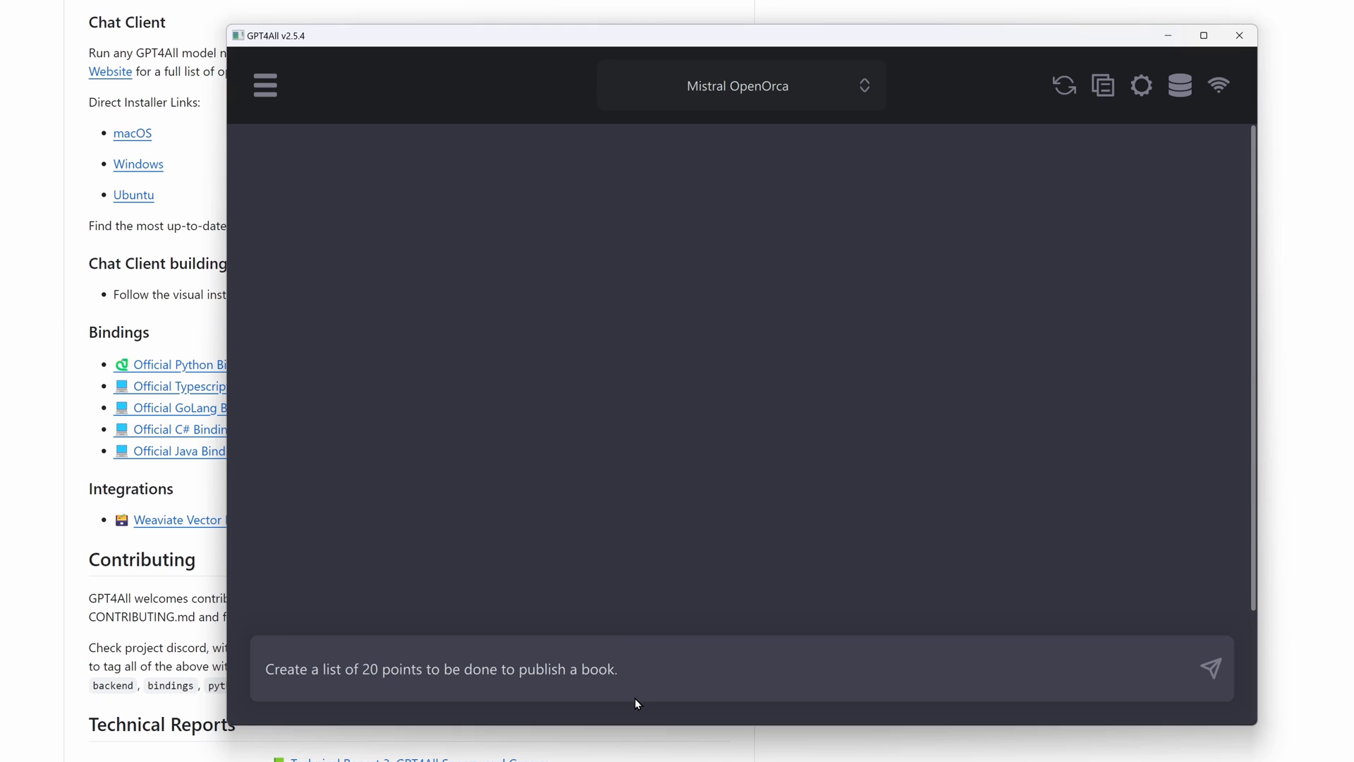
{"action": "key", "text": "Return"}
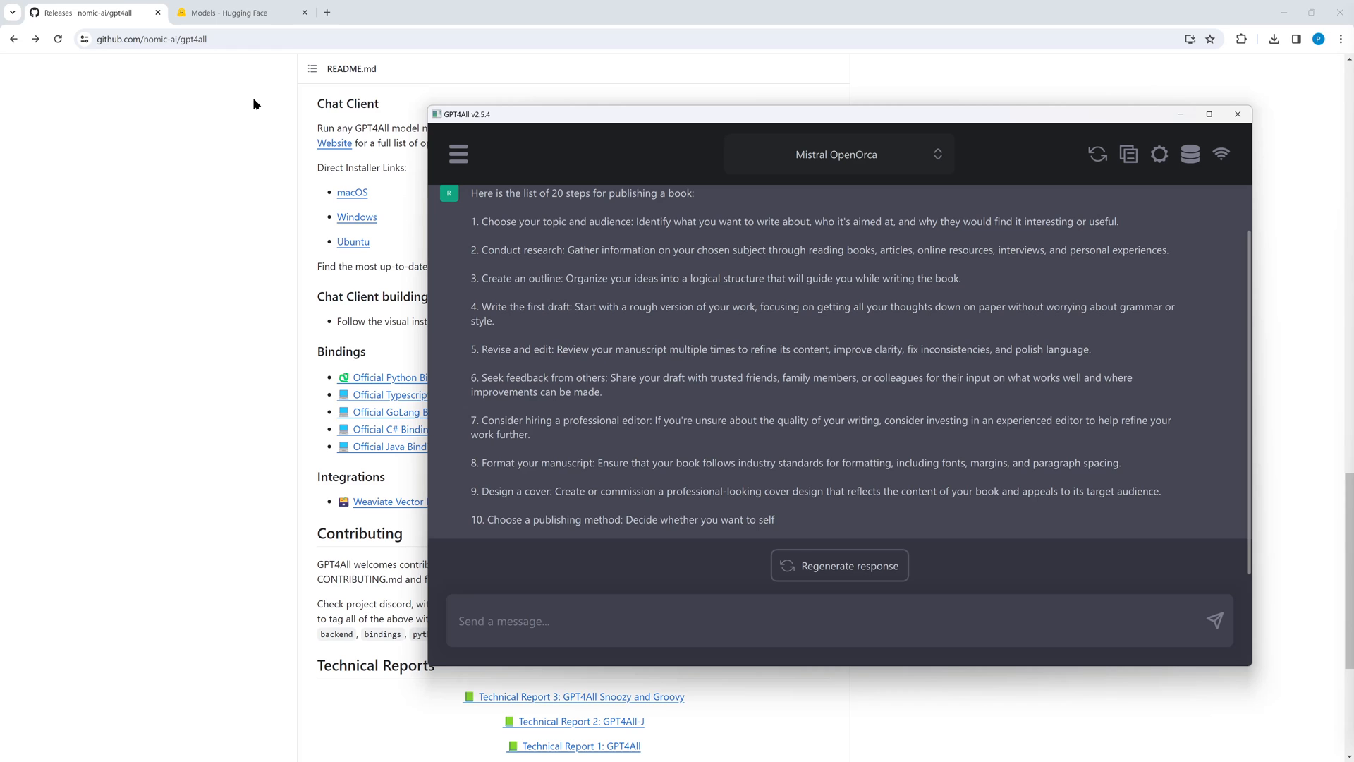
- Search Hugging Face models for 'gguf llama' and list the files of TheBloke/llama2_7b_chat_uncensored-GGUF
{"action": "left_click", "coordinate": [112, 32]}
{"action": "left_click", "coordinate": [224, 13]}
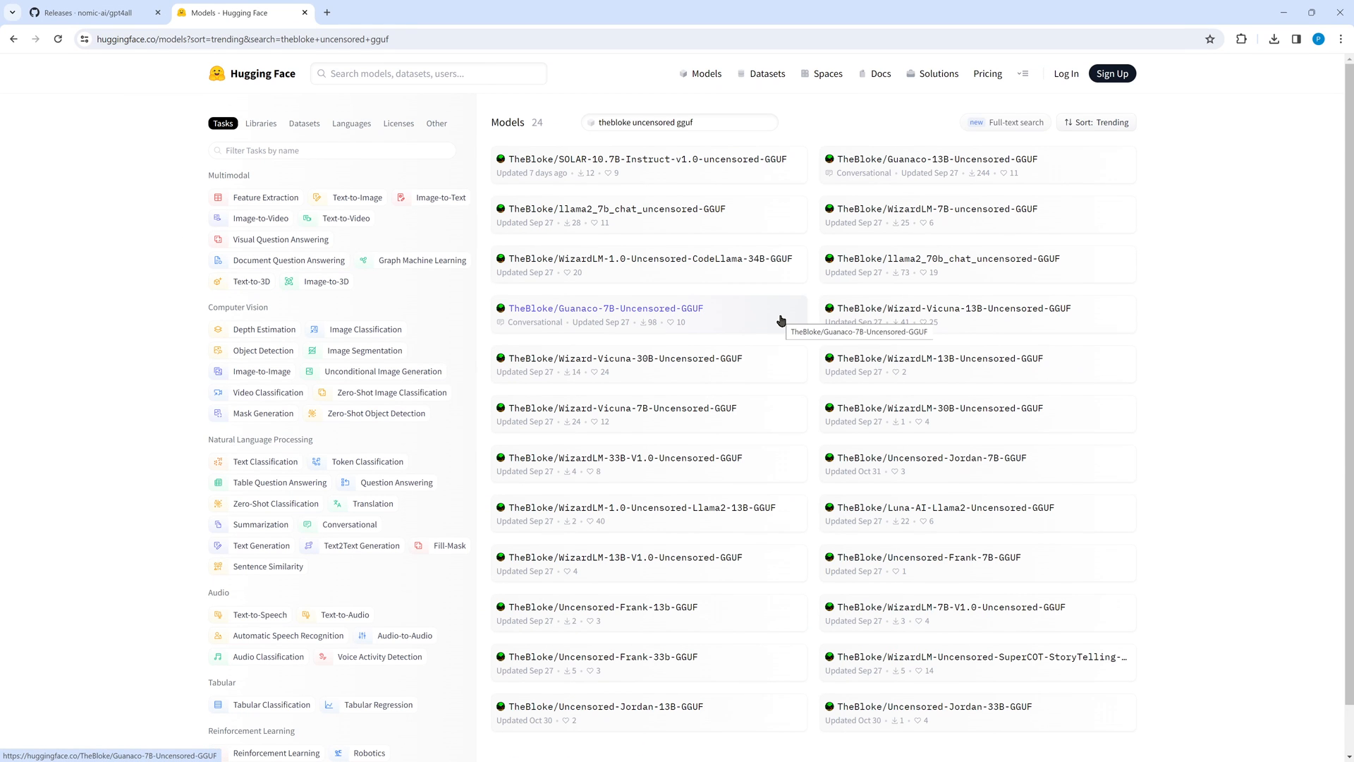
{"action": "double_click", "coordinate": [684, 122]}
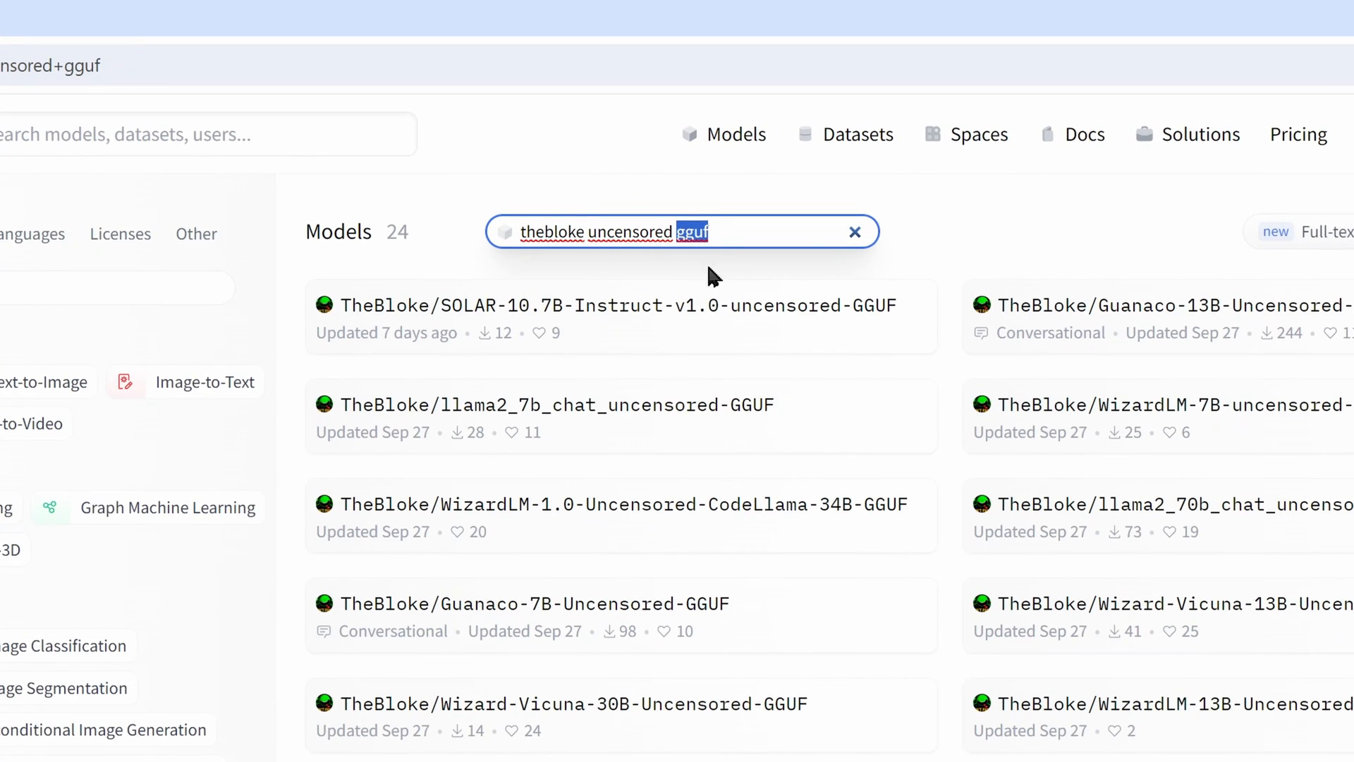
{"action": "left_click", "coordinate": [775, 238]}
{"action": "type", "text": "lla"}
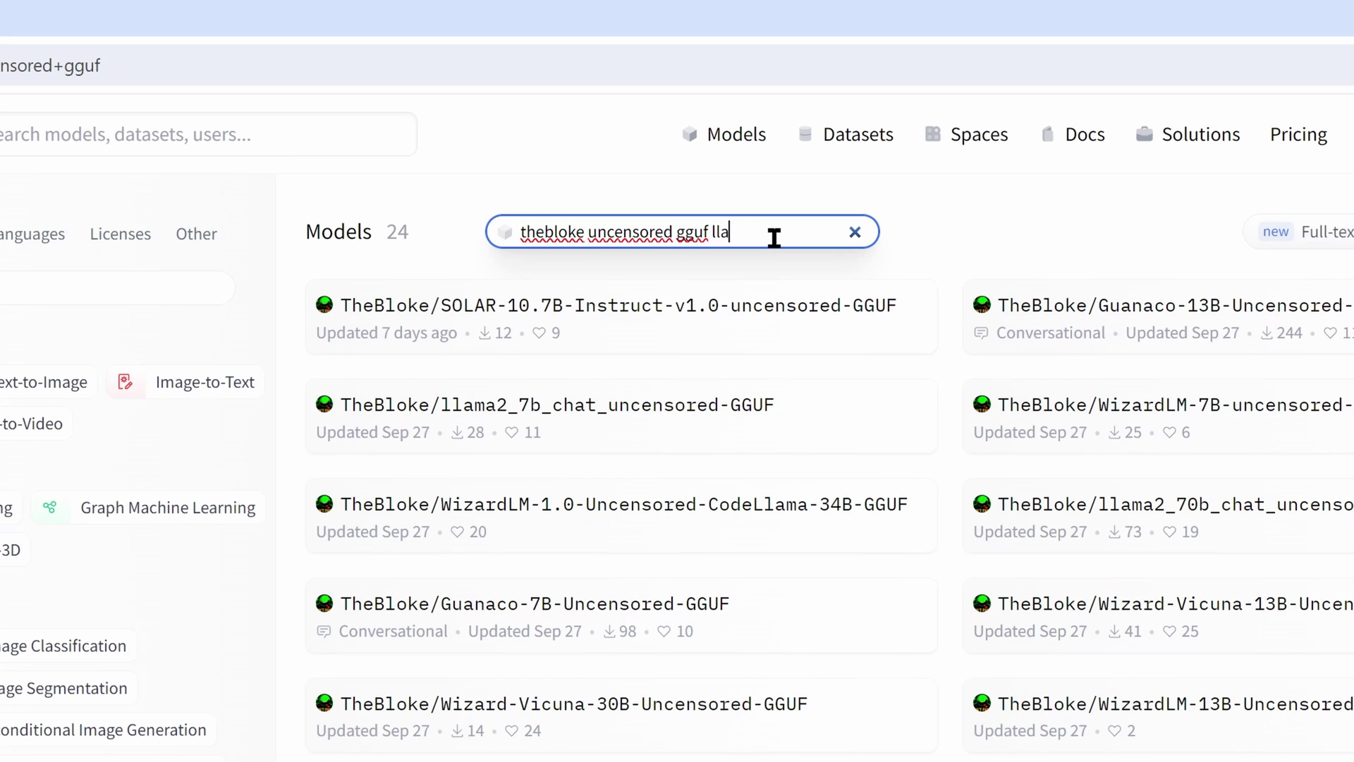
{"action": "type", "text": "ma"}
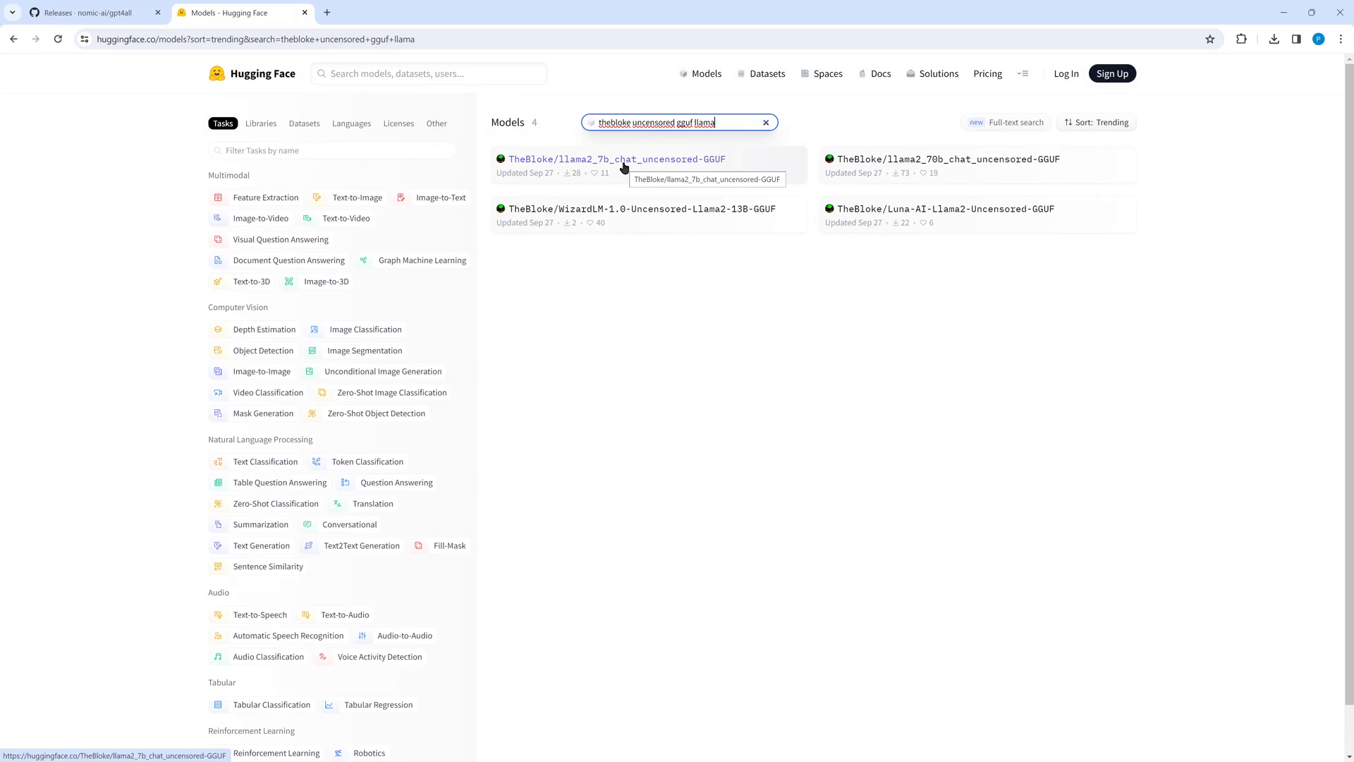
{"action": "left_click", "coordinate": [571, 317]}
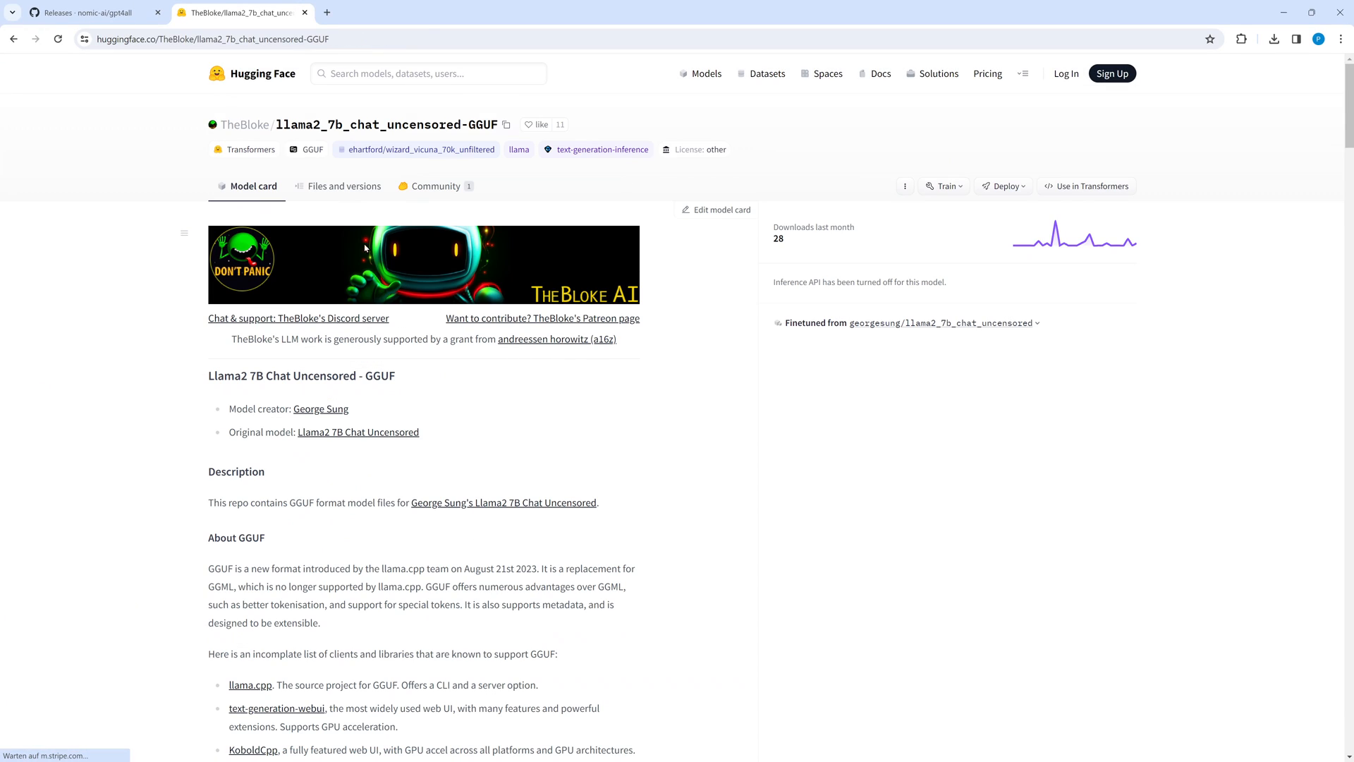
{"action": "left_click", "coordinate": [330, 189]}
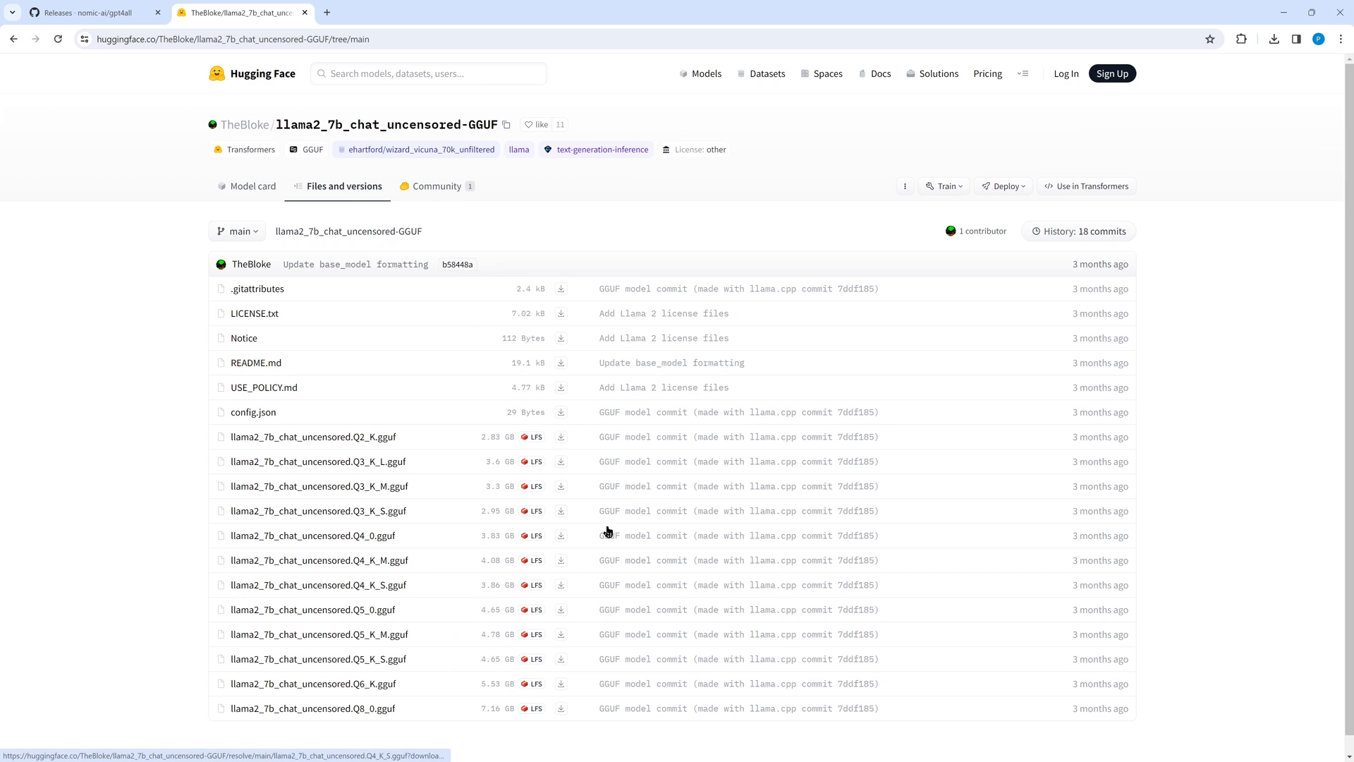
- Back in GPT4All, check settings and load llama2_7b_chat_uncensored.Q8_0.gguf
{"action": "key", "text": "alt+Tab"}
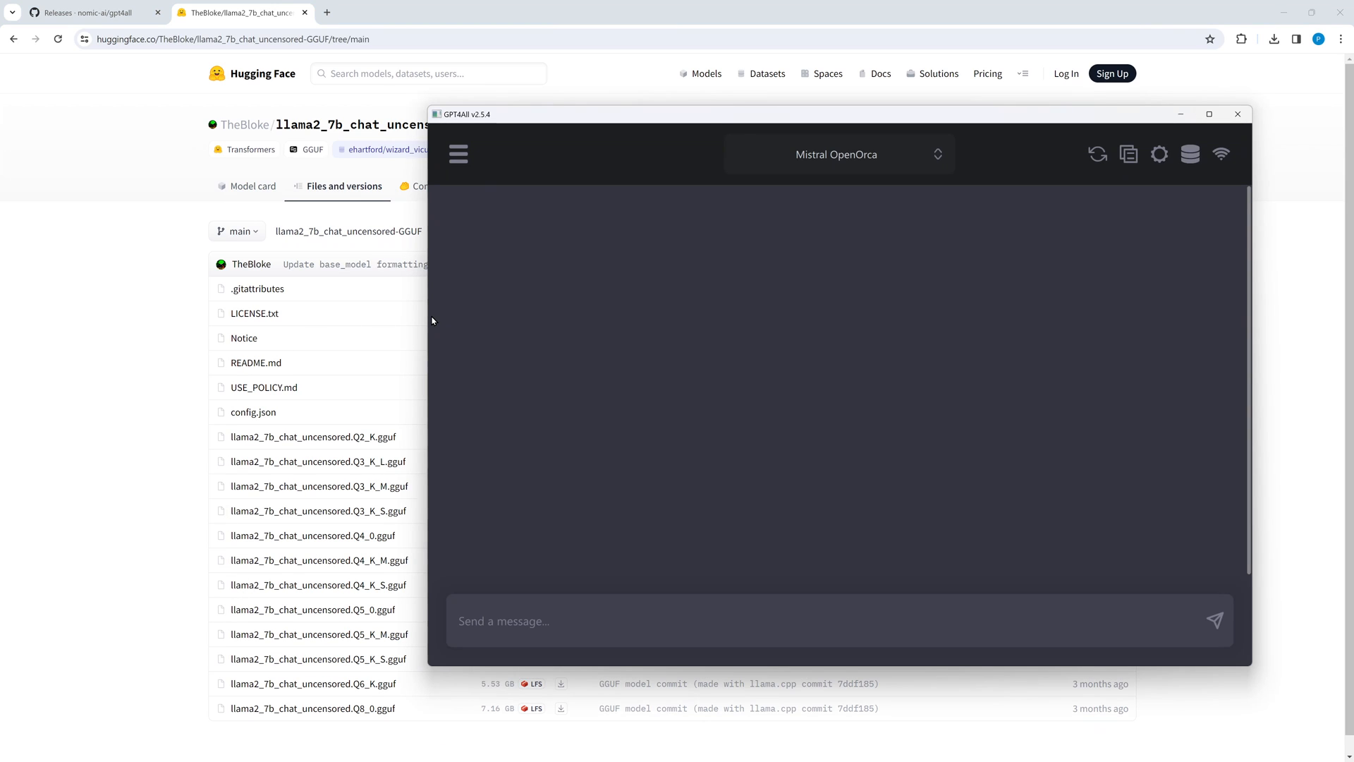
{"action": "left_click", "coordinate": [1160, 154]}
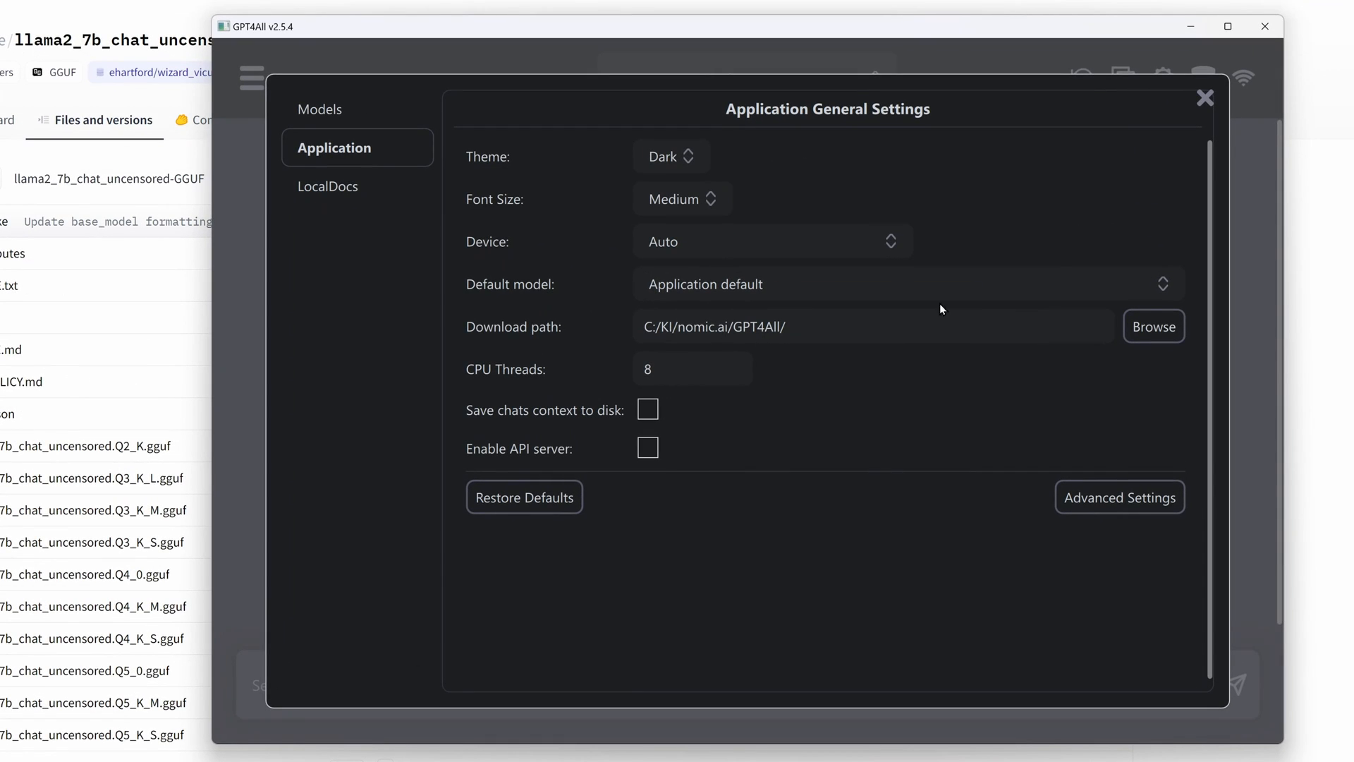
{"action": "left_click", "coordinate": [1204, 101]}
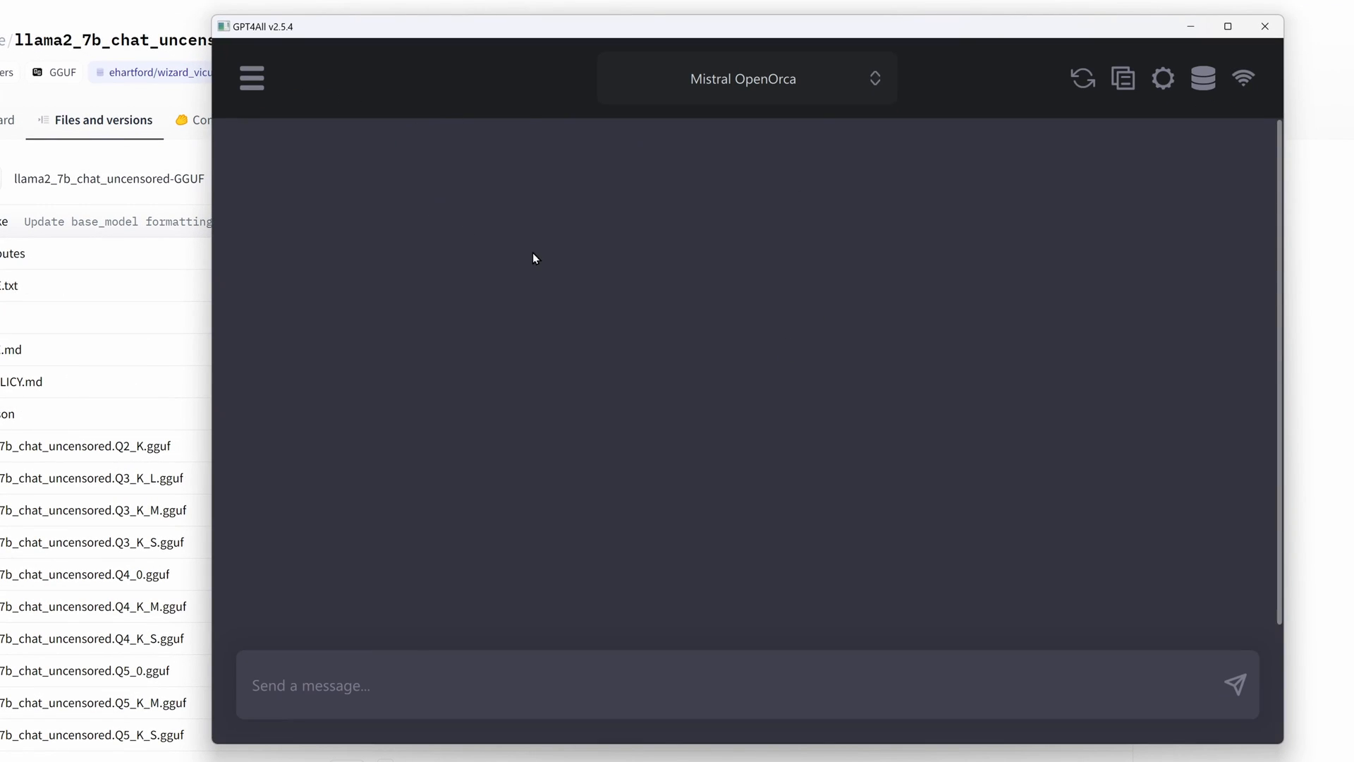
{"action": "left_click", "coordinate": [811, 86]}
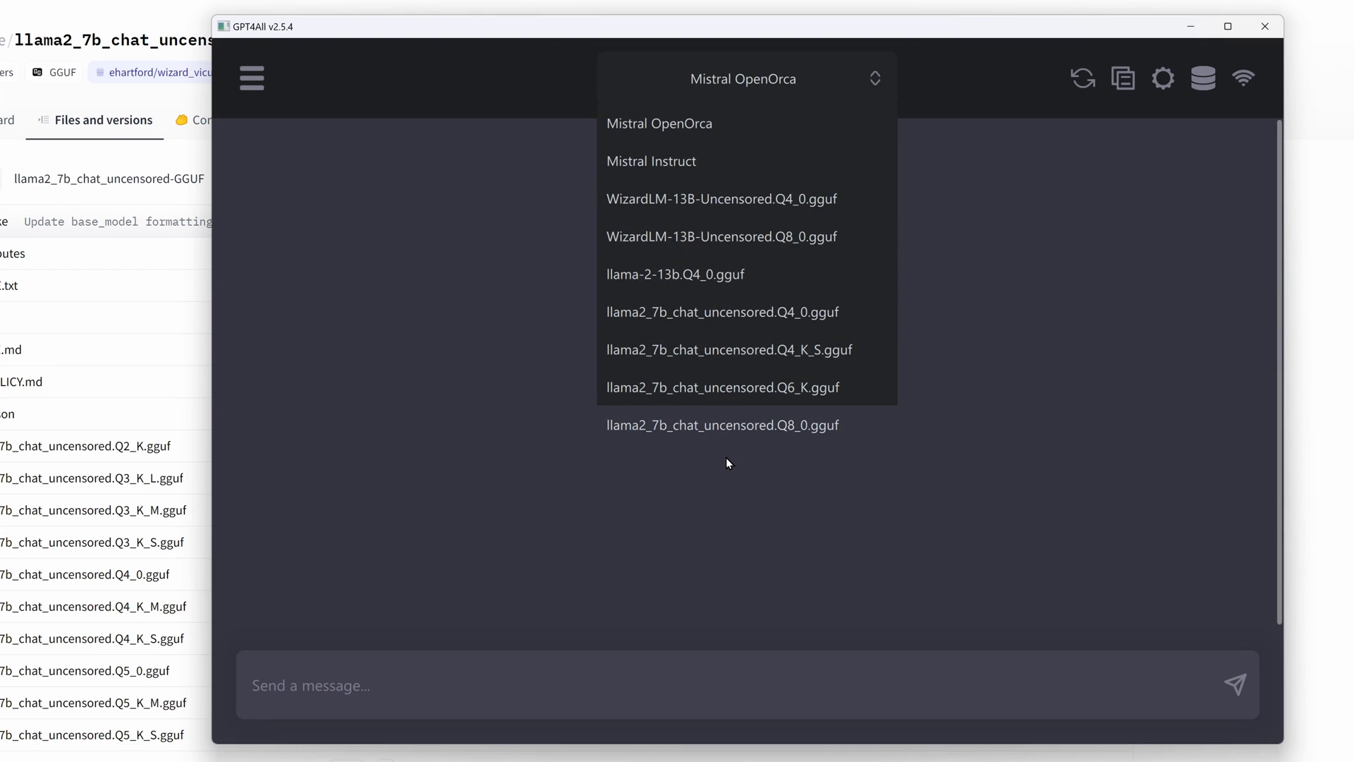
{"action": "left_click", "coordinate": [731, 423]}
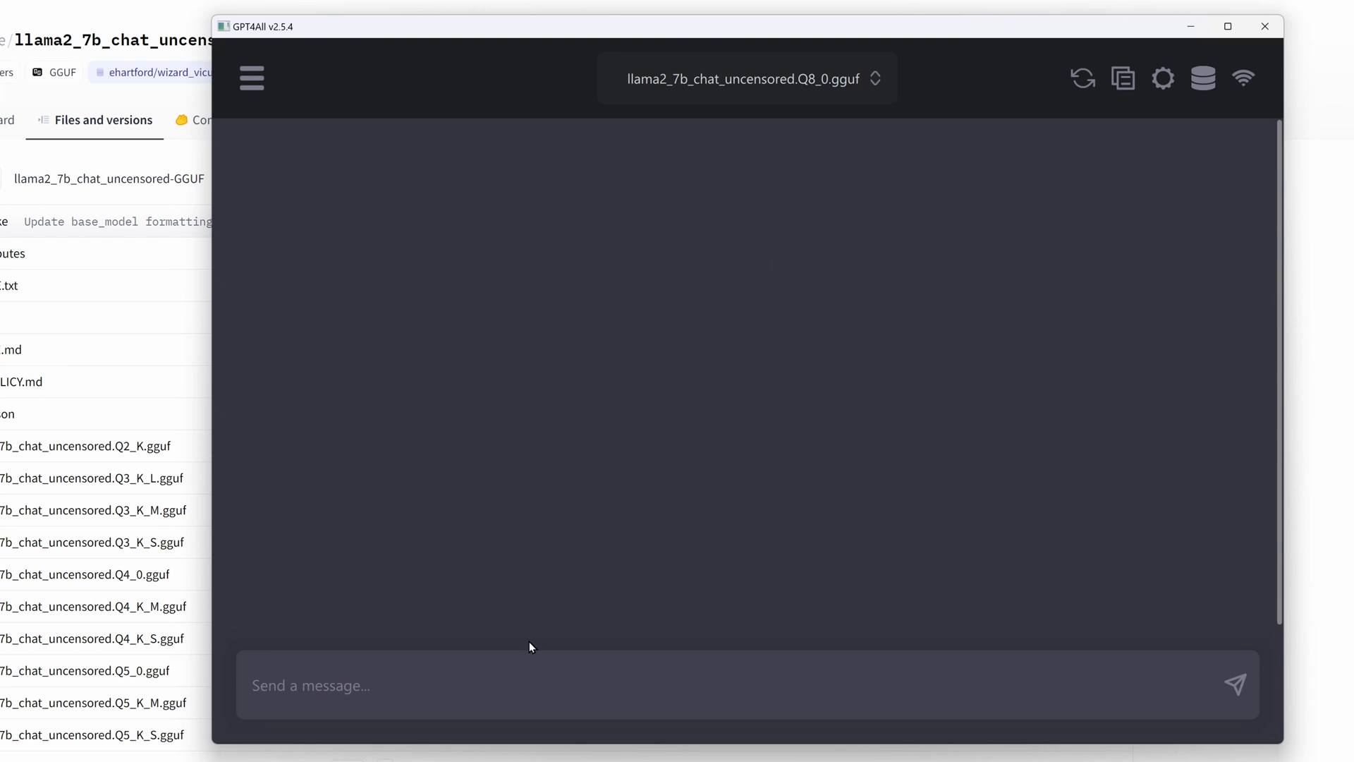
{"action": "type", "text": "Create a list of 20 points to be done to publish a book."}
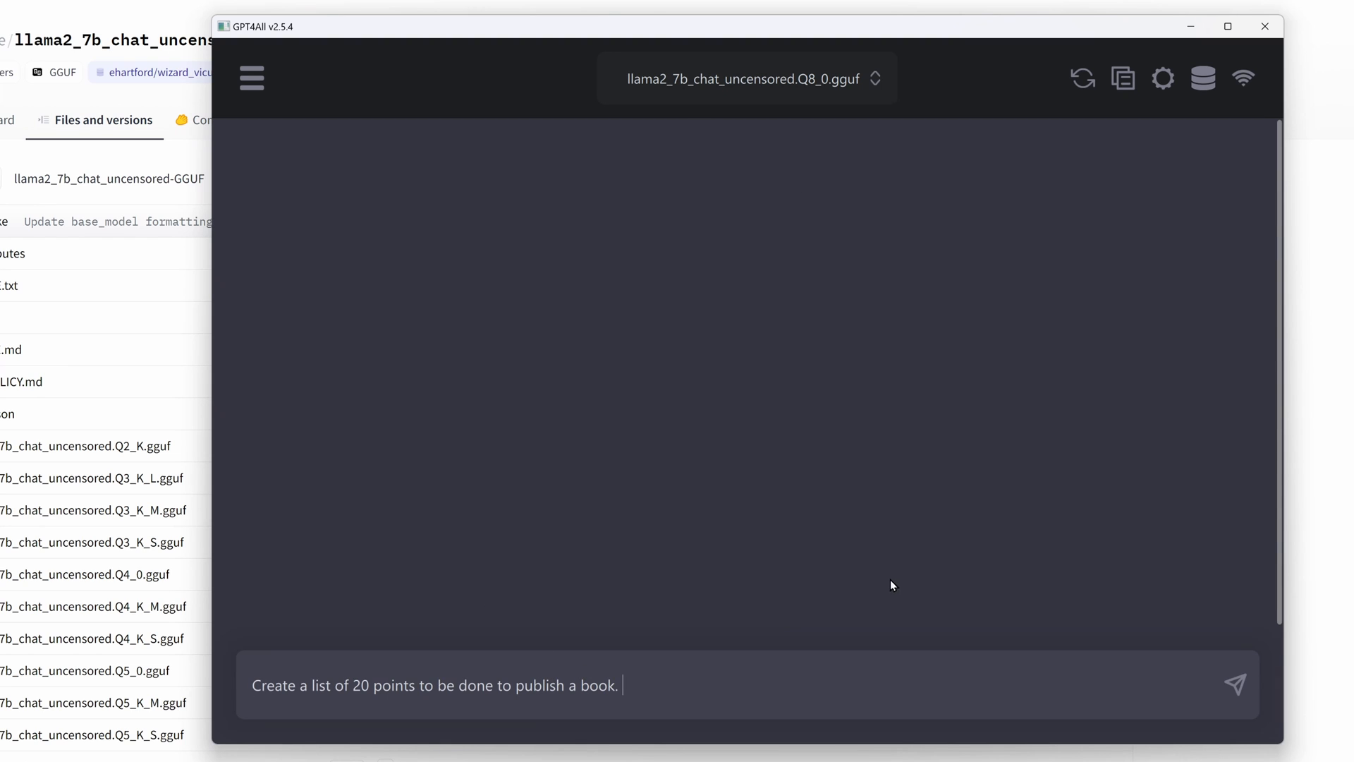
- Send the book-publishing prompt to the Q8_0 model and stop the reply after three points
{"action": "left_click", "coordinate": [1238, 685]}
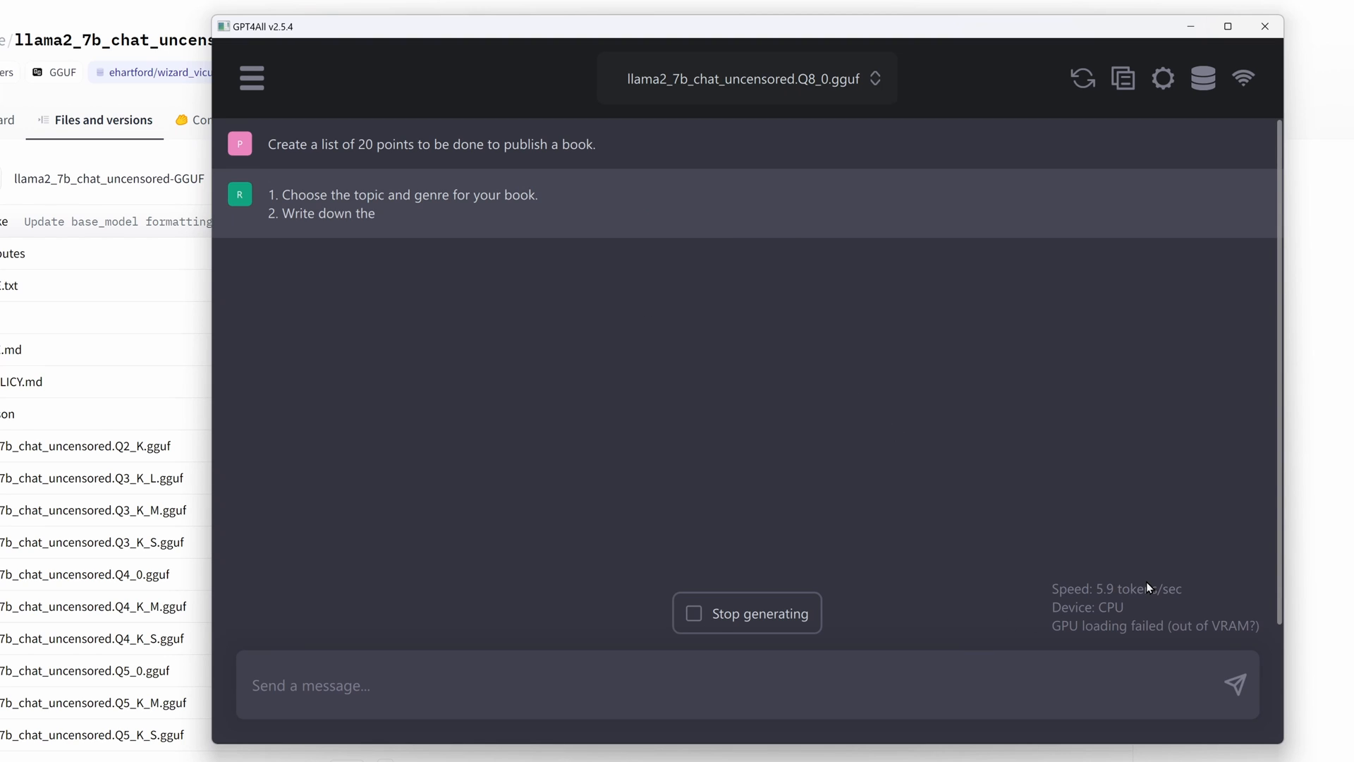
{"action": "left_click", "coordinate": [760, 611]}
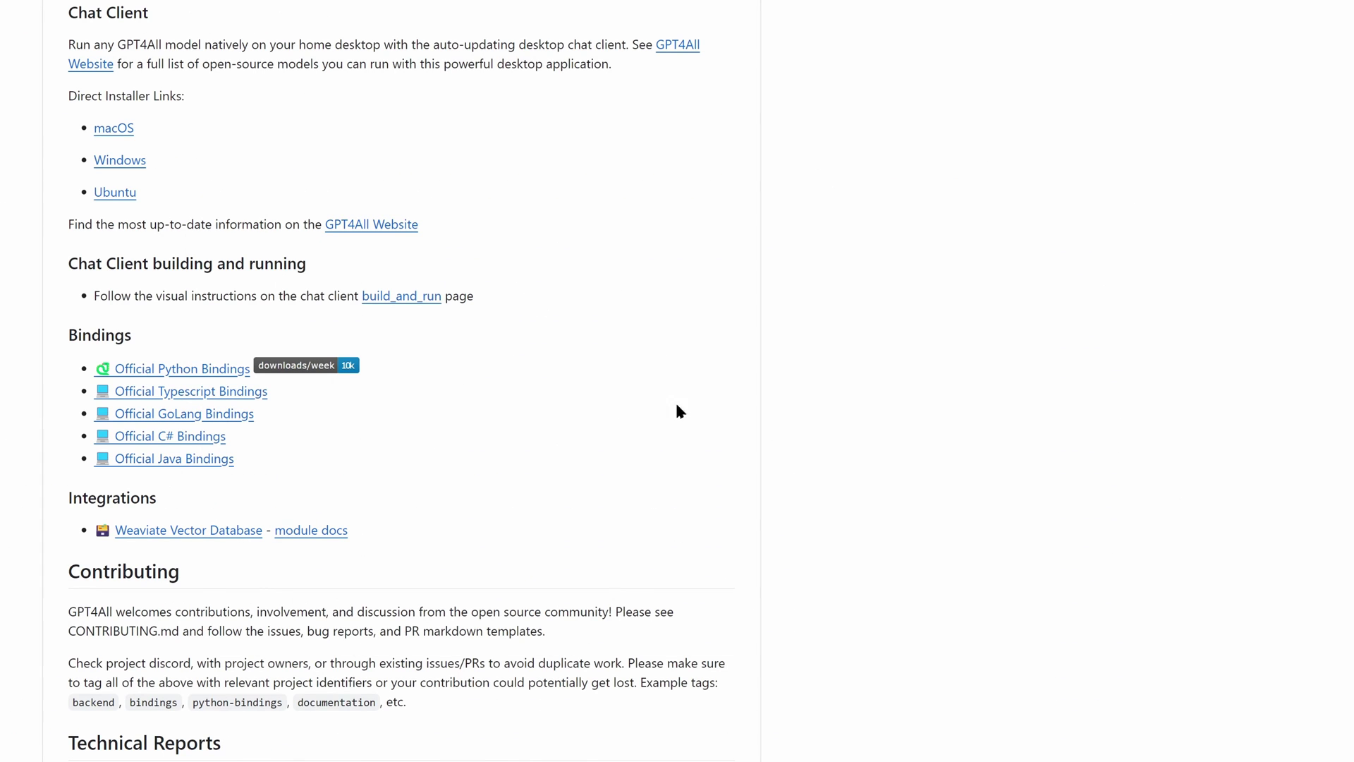
{"action": "scroll", "coordinate": [676, 423], "scroll_direction": "up", "scroll_amount": 3}
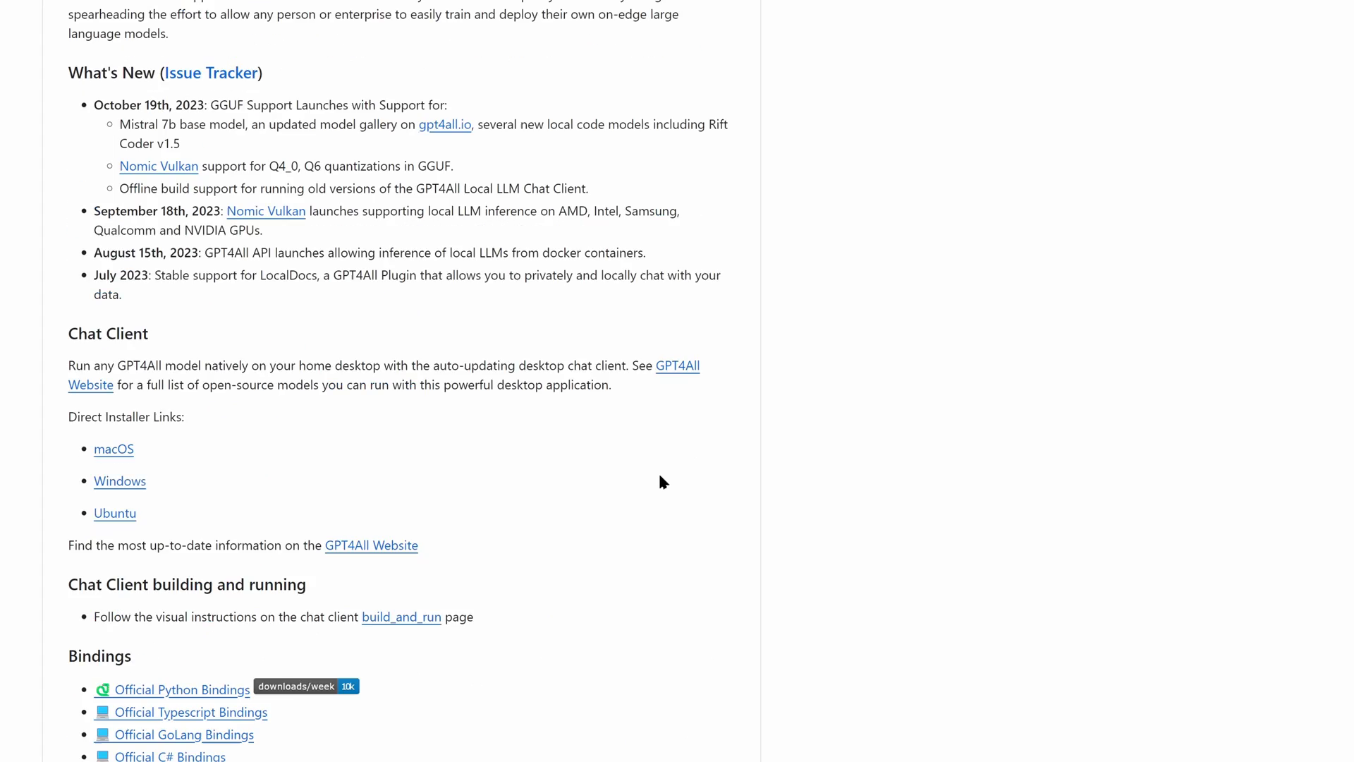
{"action": "scroll", "coordinate": [658, 470], "scroll_direction": "up", "scroll_amount": 3}
{"action": "scroll", "coordinate": [667, 530], "scroll_direction": "up", "scroll_amount": 3}
{"action": "scroll", "coordinate": [680, 561], "scroll_direction": "up", "scroll_amount": 2}
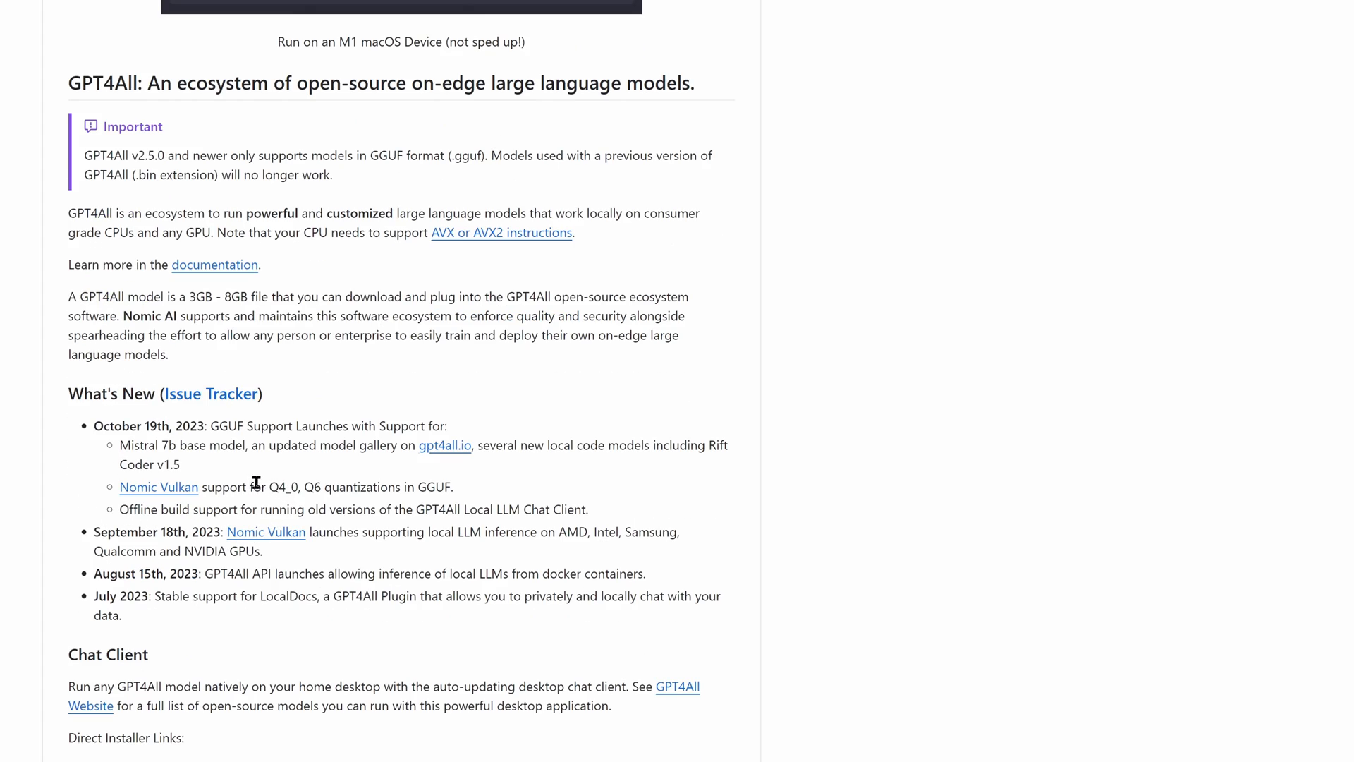
- Highlight the README line on Q4_0/Q6 GGUF quantization support, then return to the Hugging Face files page
{"action": "left_click_drag", "start_coordinate": [223, 488], "coordinate": [407, 488]}
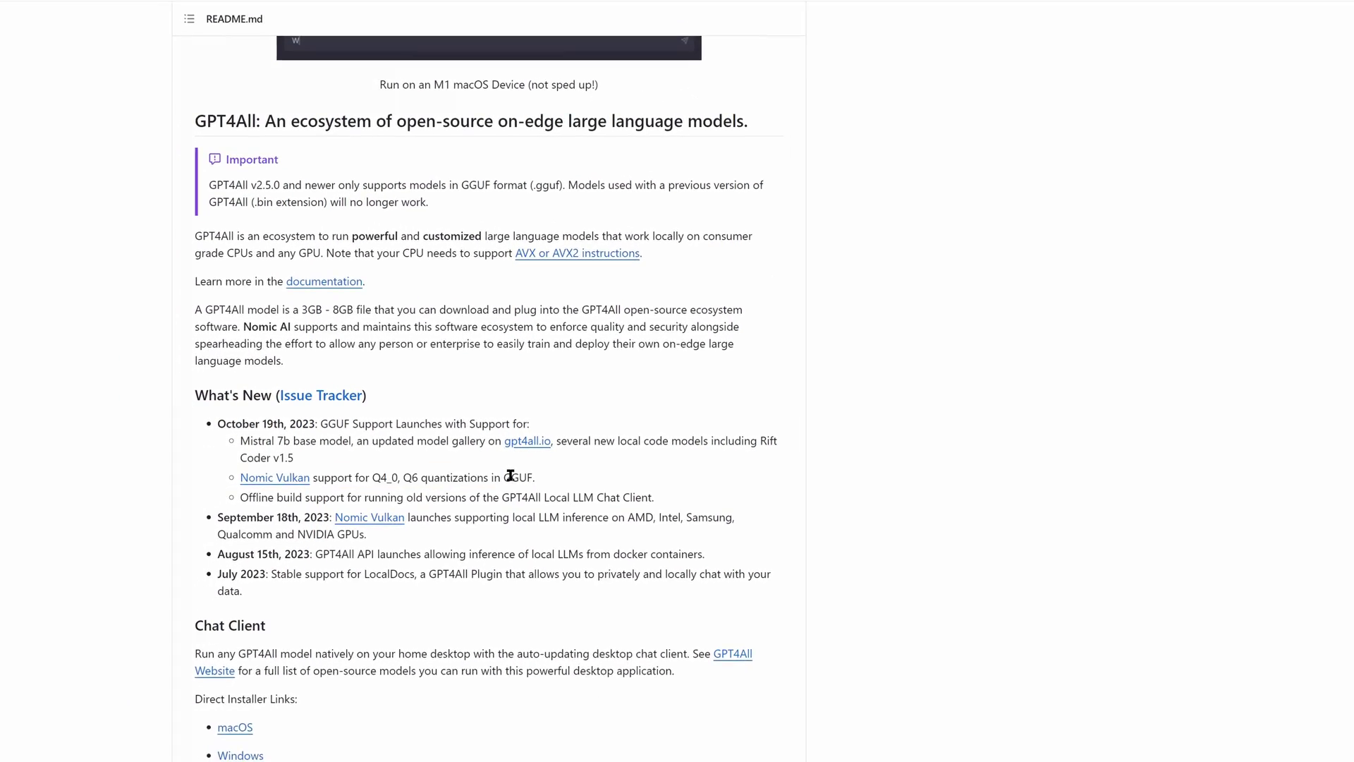
{"action": "double_click", "coordinate": [434, 487]}
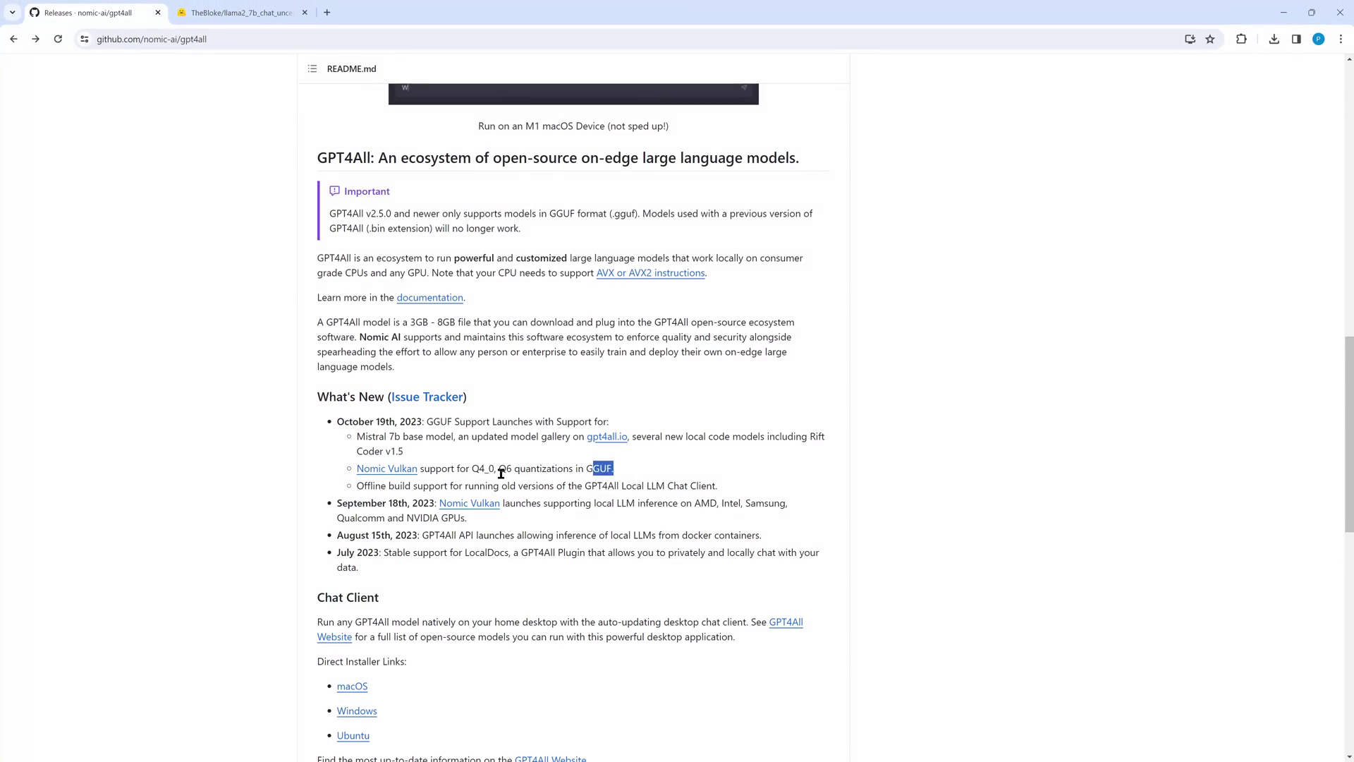
{"action": "left_click", "coordinate": [501, 472]}
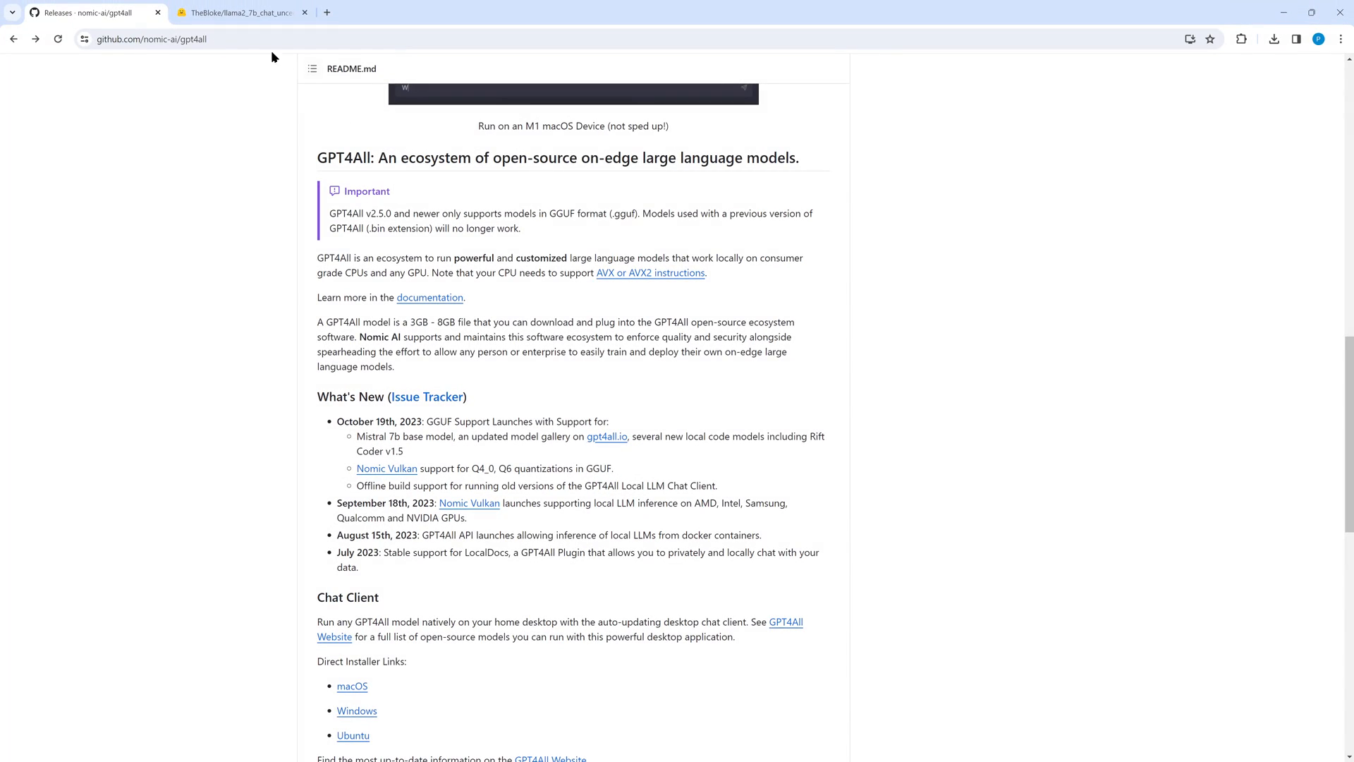
{"action": "left_click", "coordinate": [242, 13]}
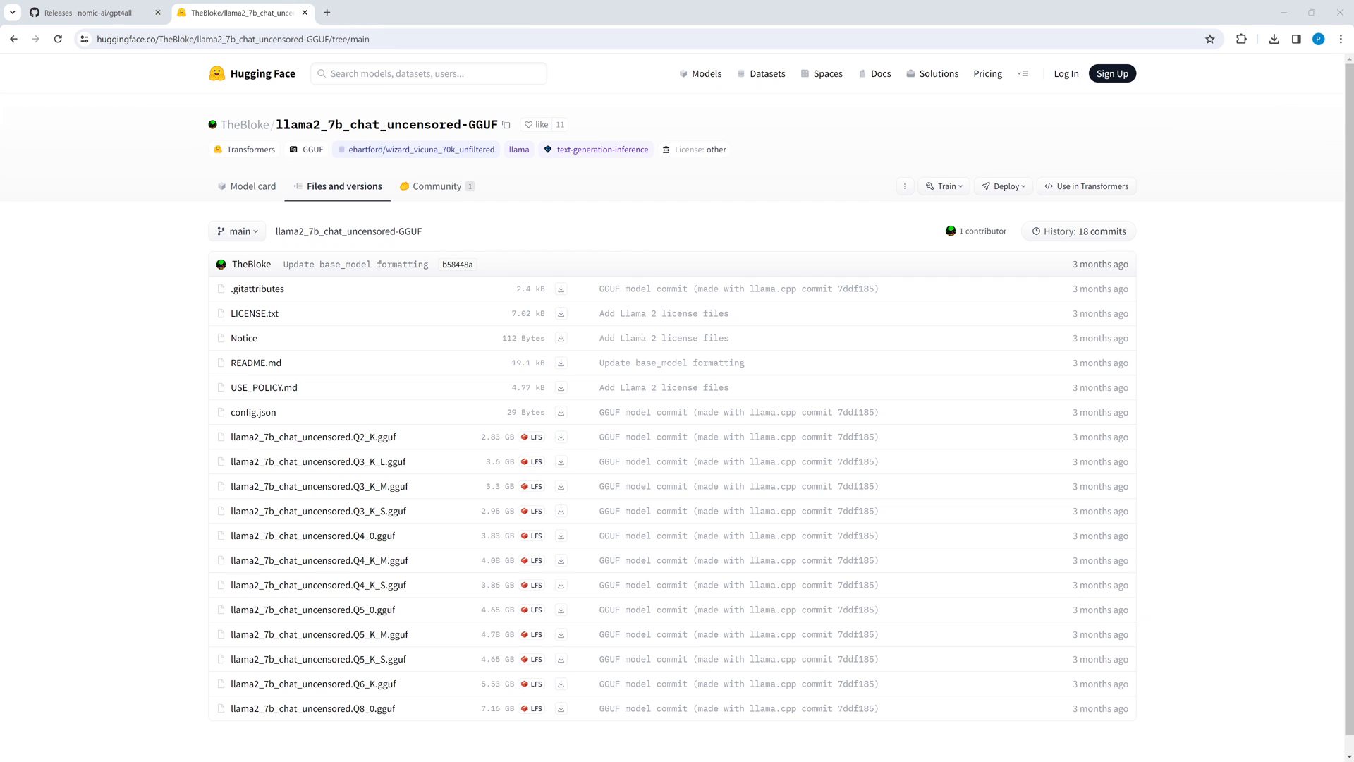
- Bring GPT4All forward and load llama2_7b_chat_uncensored.Q6_K.gguf
{"action": "key", "text": "alt+Tab"}
{"action": "left_click", "coordinate": [880, 155]}
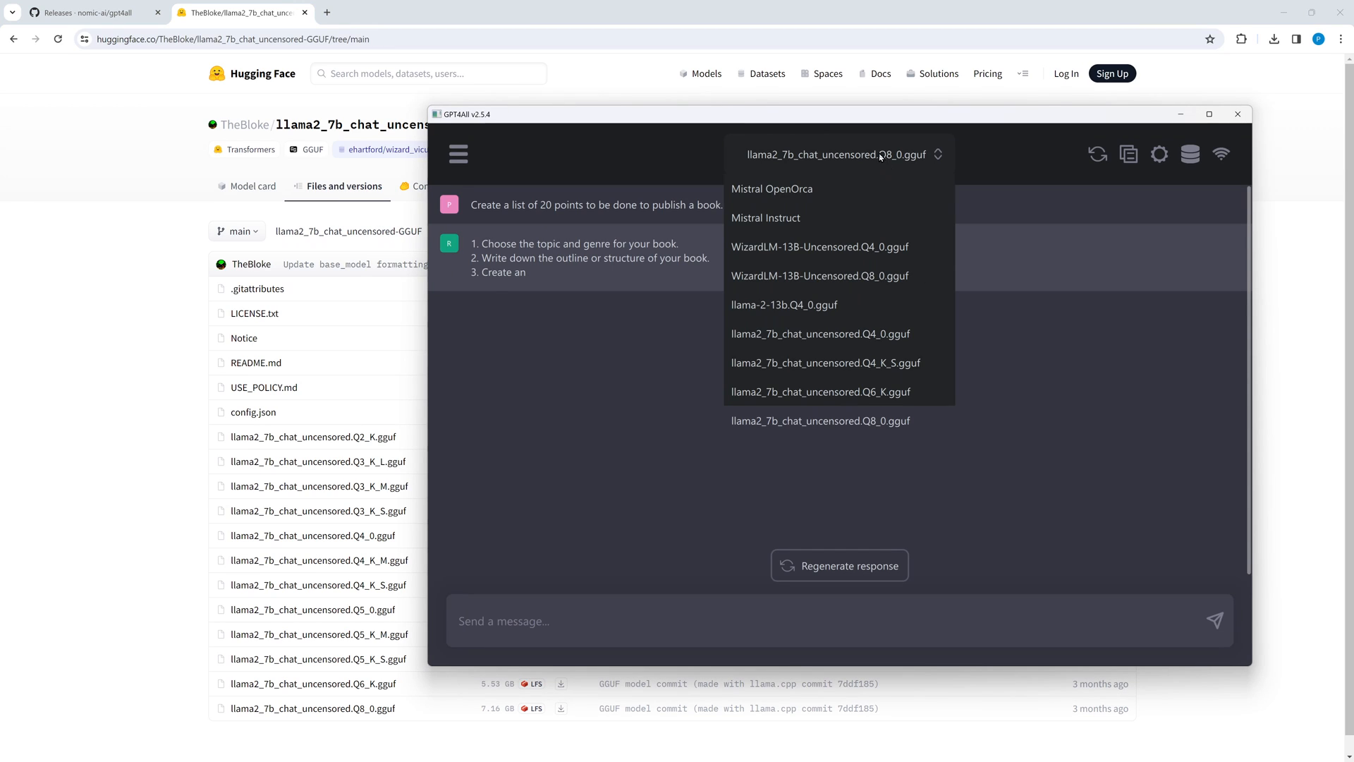
{"action": "left_click", "coordinate": [809, 402]}
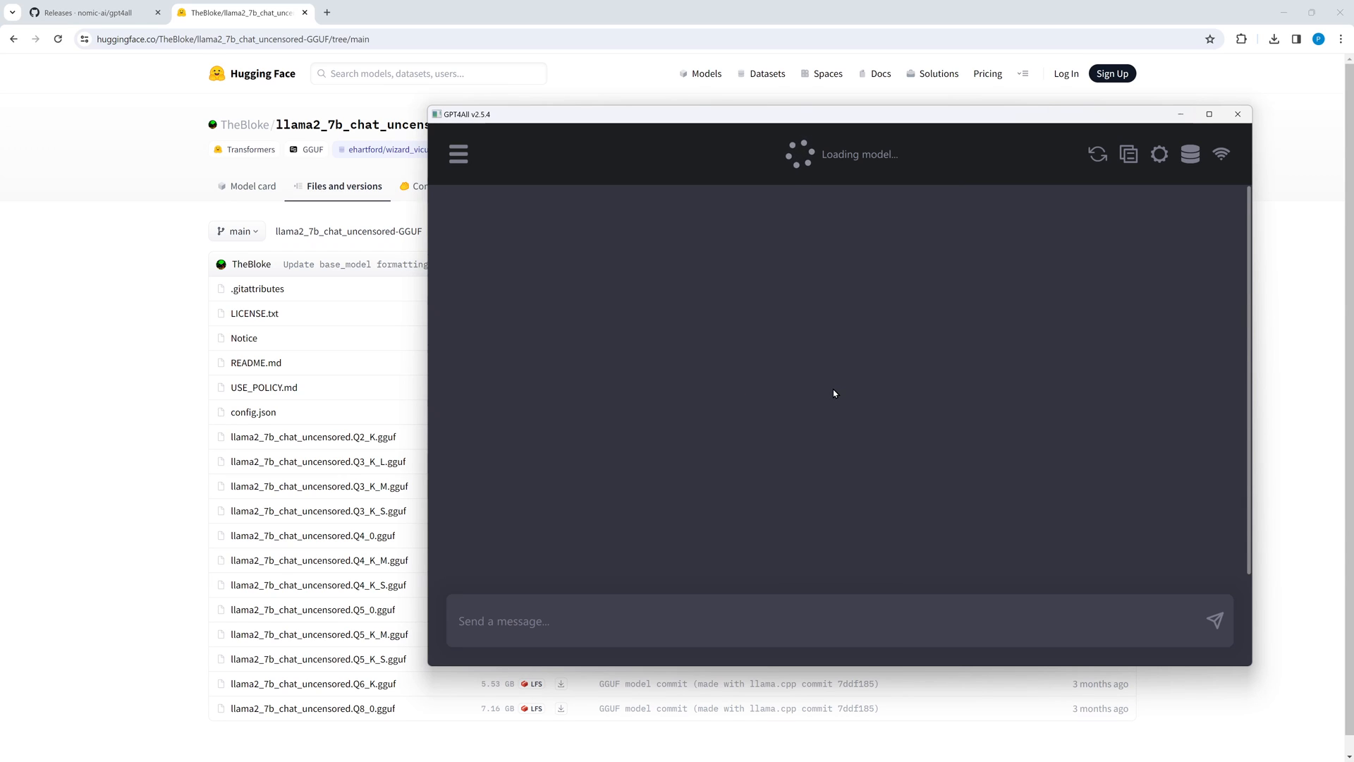
- Send the book-publishing prompt to the Q6_K model and stop its answer after the third point
{"action": "left_click", "coordinate": [753, 621]}
{"action": "type", "text": "Create a list of 20 points to be done to publish a book."}
{"action": "key", "text": "Return"}
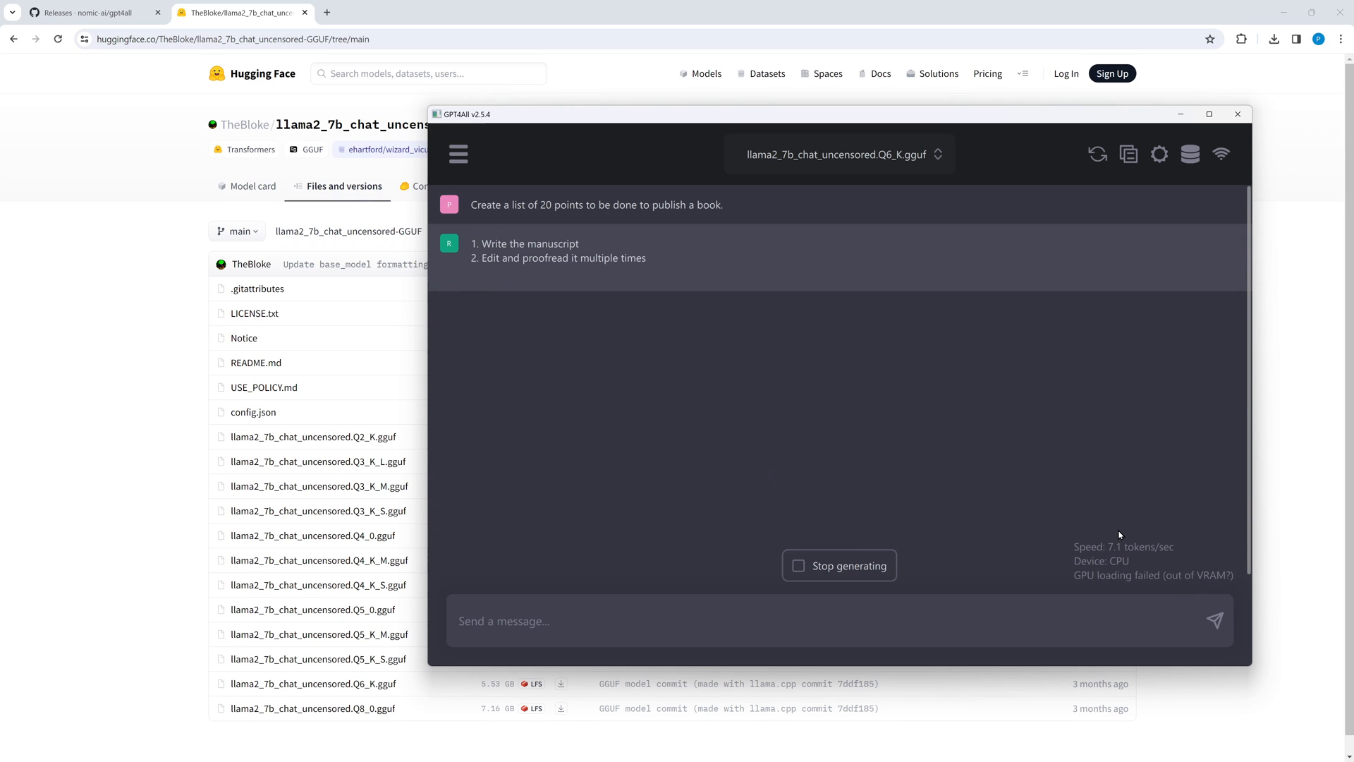
{"action": "left_click", "coordinate": [846, 565]}
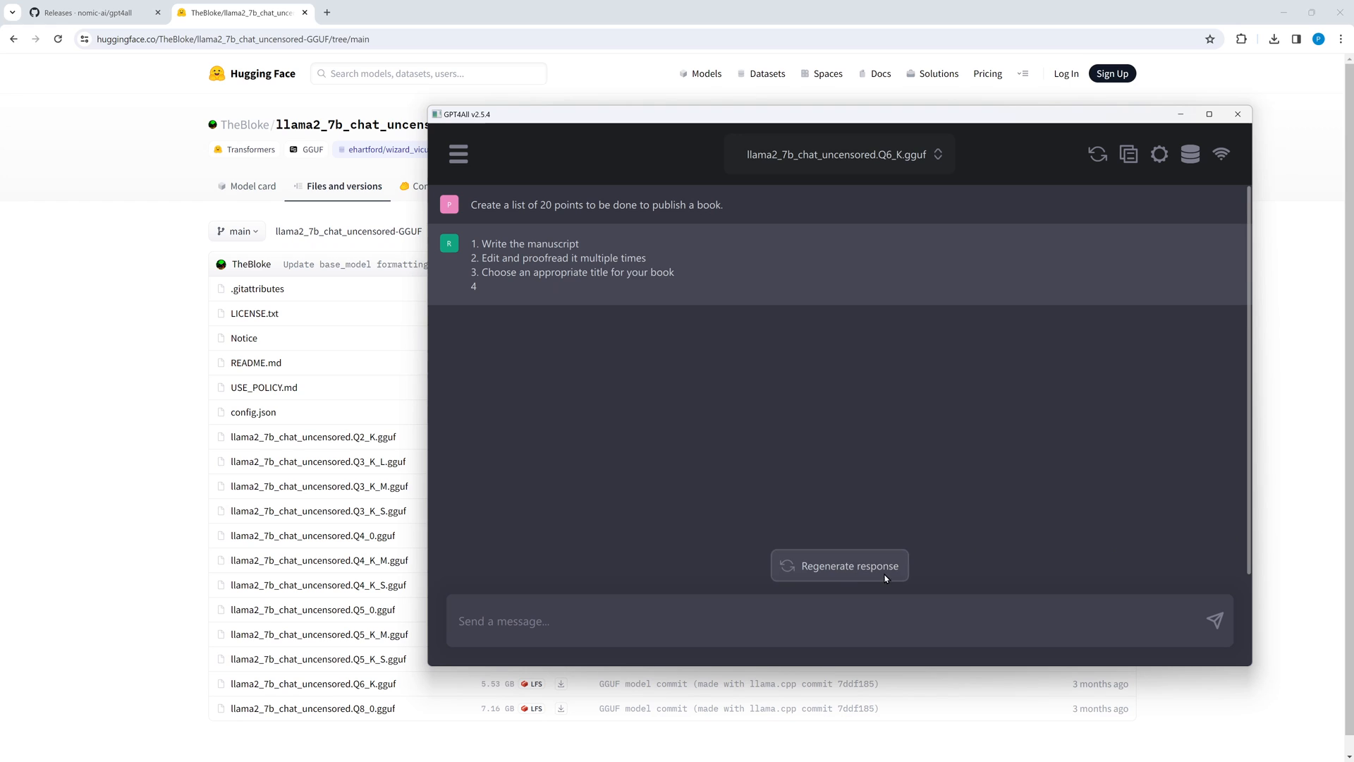
{"action": "left_click", "coordinate": [838, 155]}
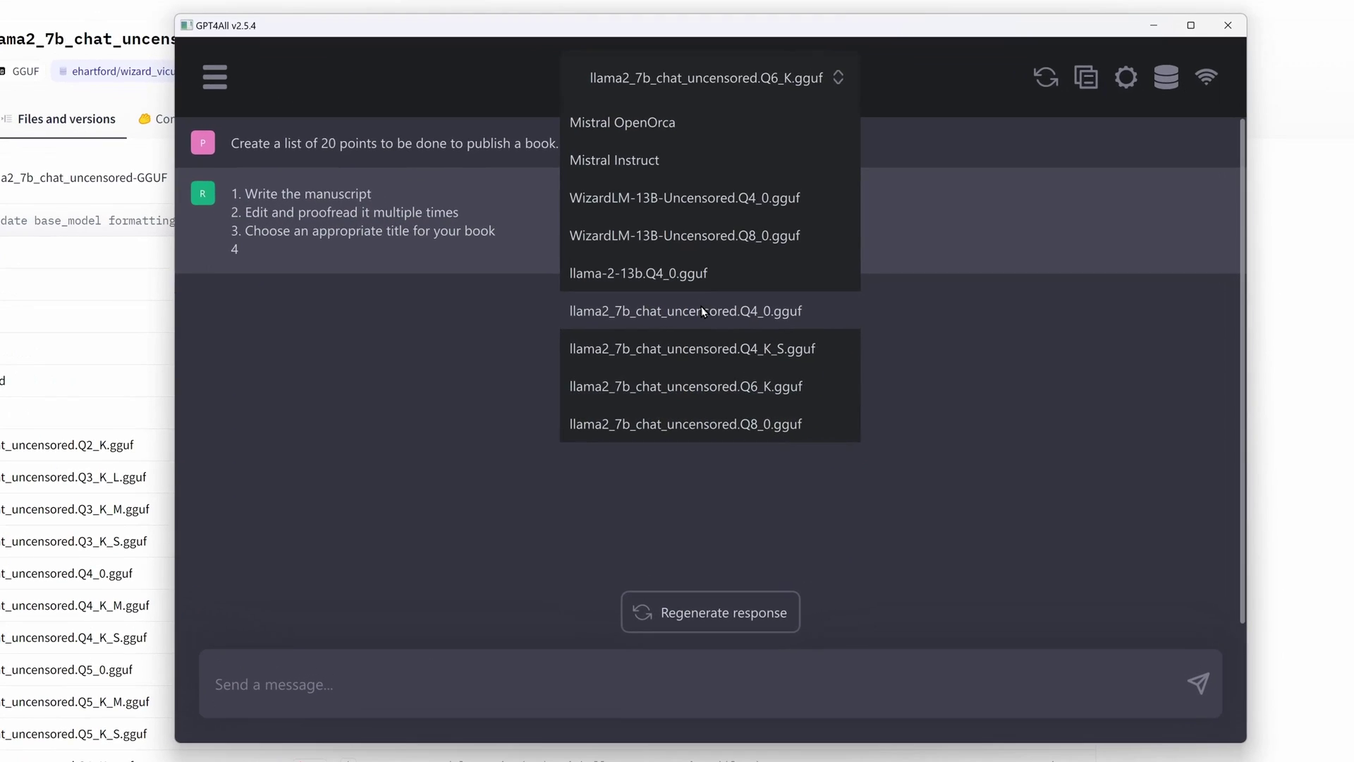
- Load llama2_7b_chat_uncensored.Q4_0.gguf and send the 20-point book-publishing prompt, getting all 20 points
{"action": "left_click", "coordinate": [812, 335]}
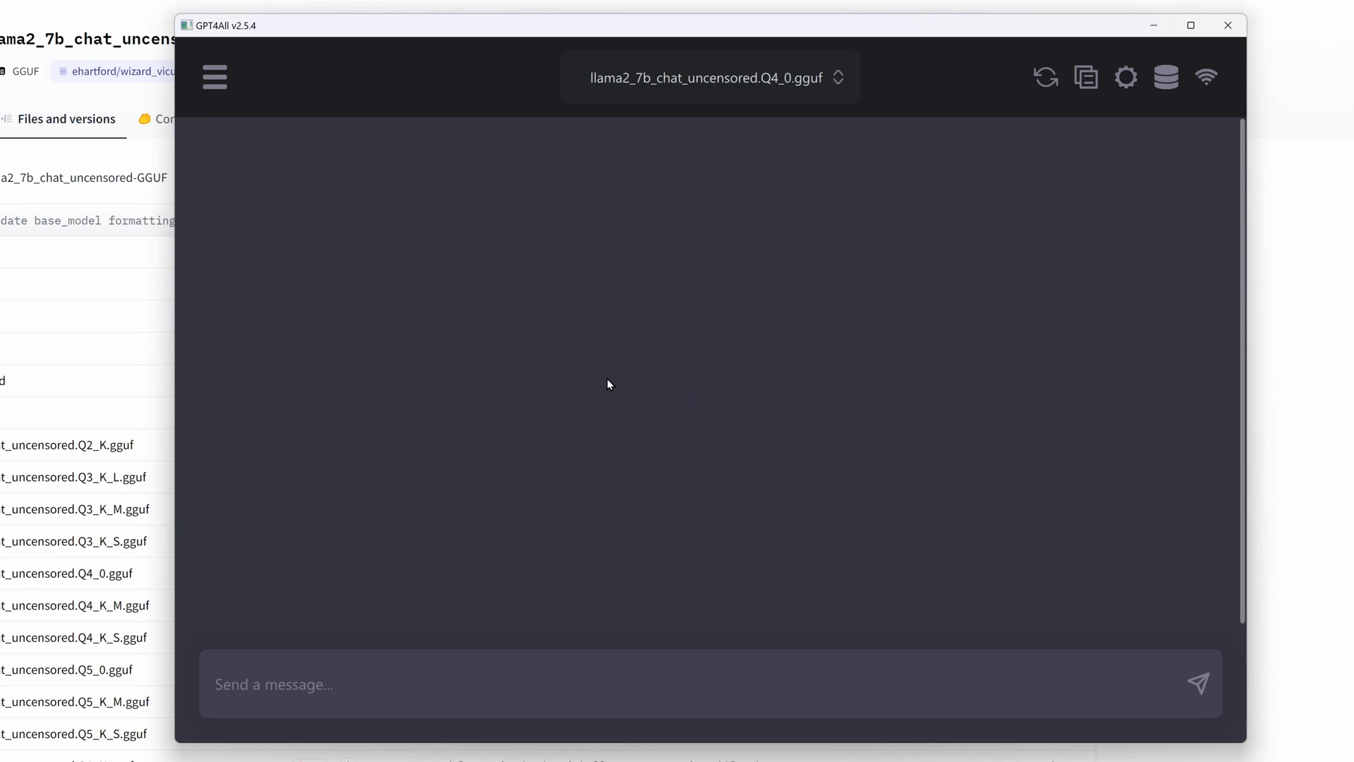
{"action": "type", "text": "Create a list of 20 points to be done to publish a book."}
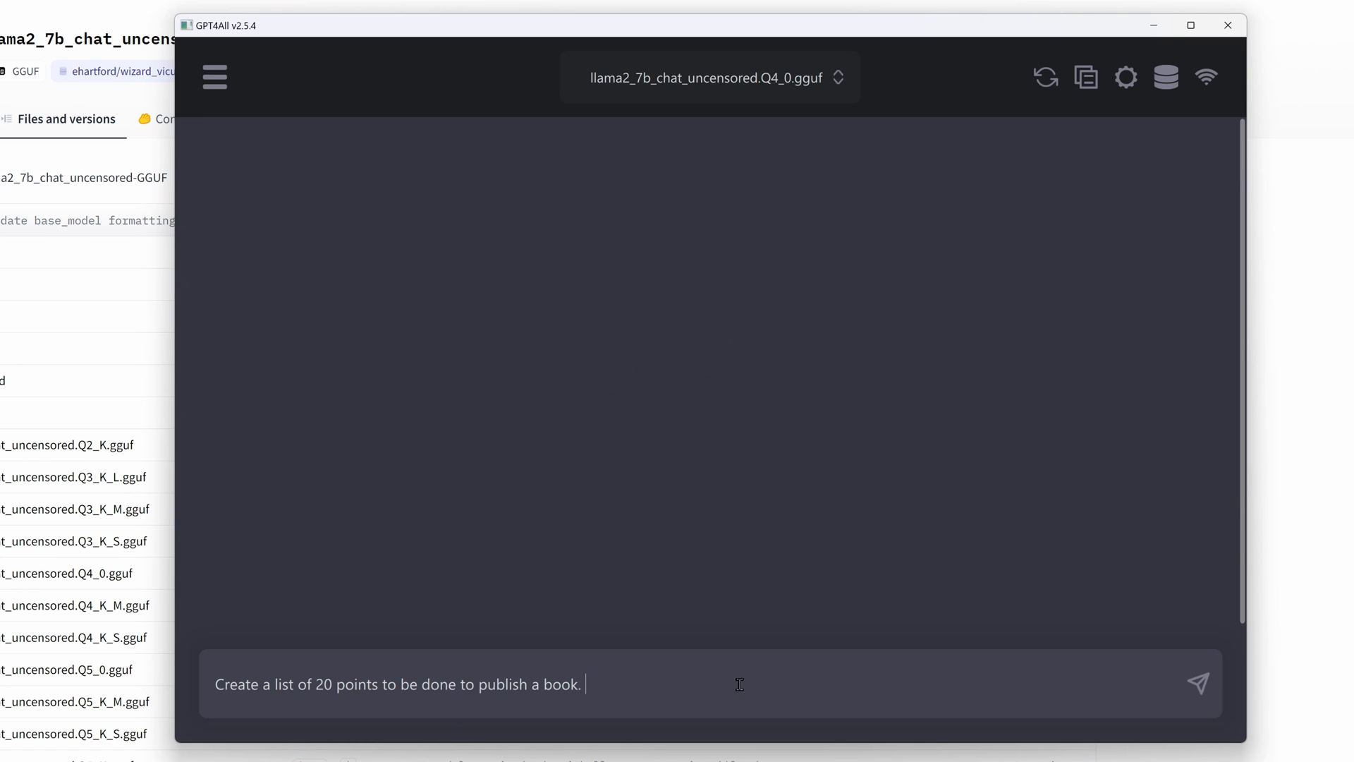
{"action": "left_click", "coordinate": [1195, 683]}
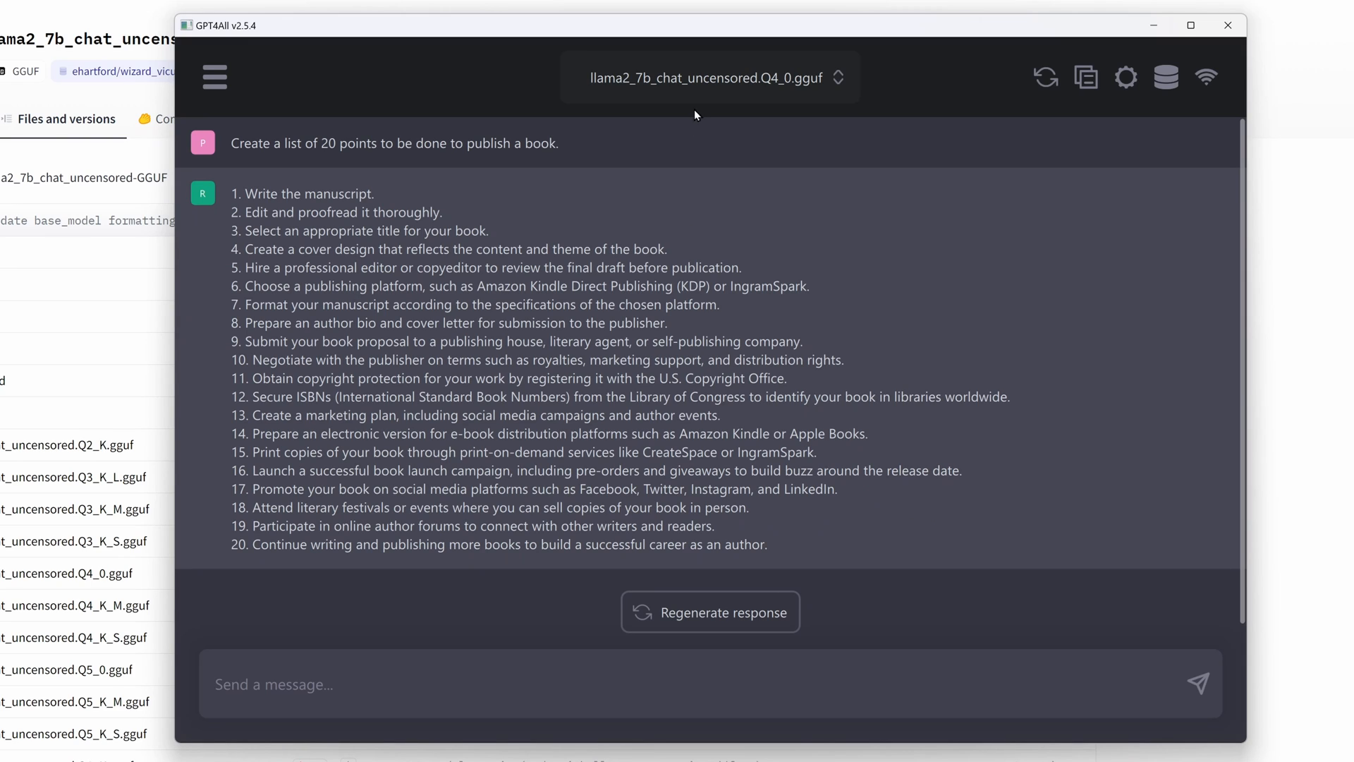
{"action": "left_click", "coordinate": [711, 69]}
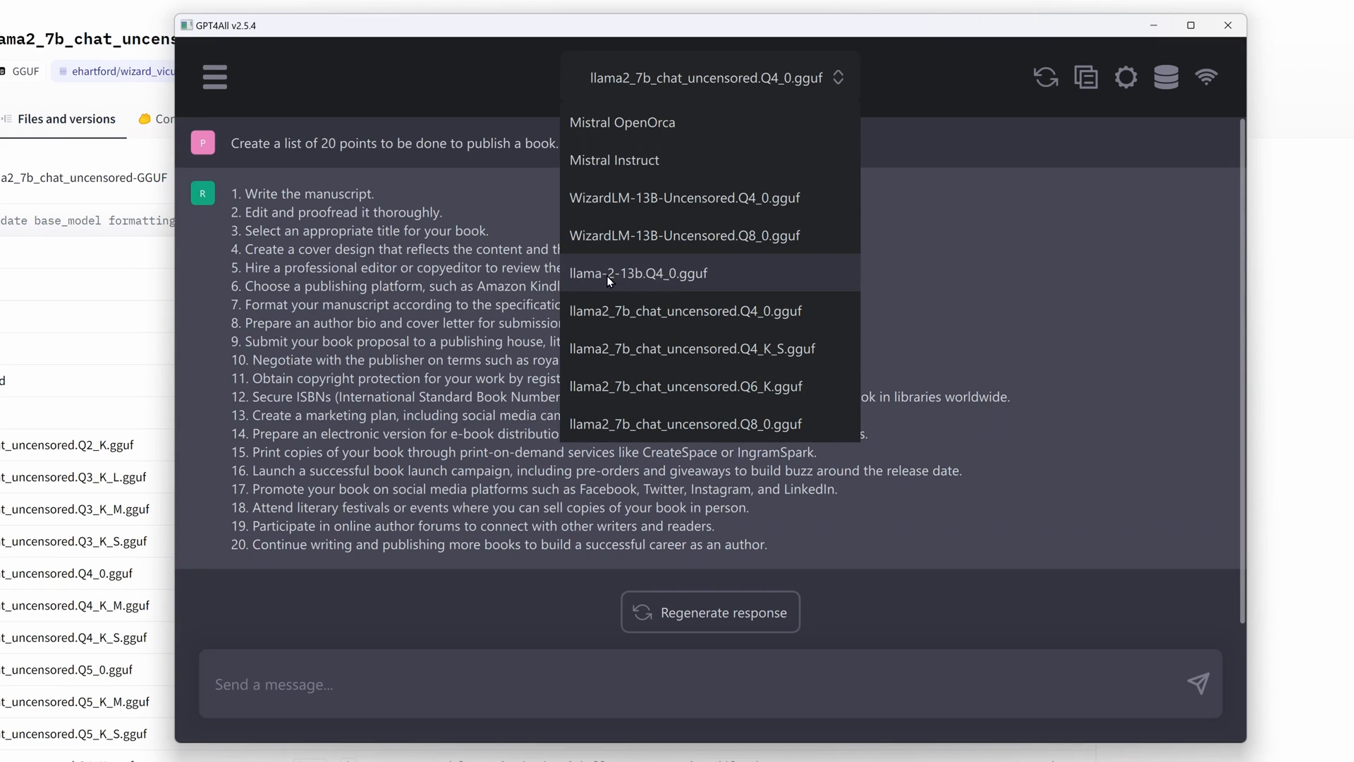
- Load llama-2-13b.Q4_0.gguf, paste the same book-publishing prompt and send it
{"action": "left_click", "coordinate": [671, 276]}
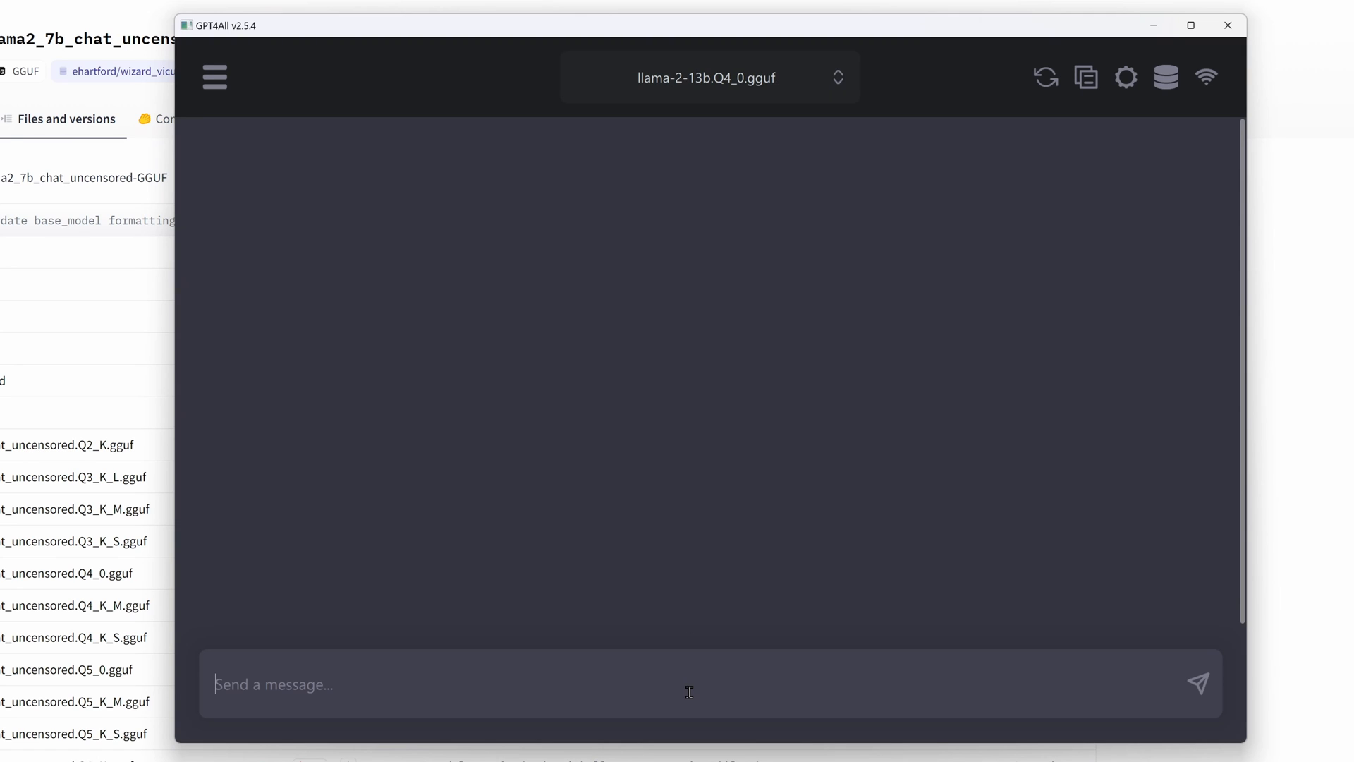
{"action": "type", "text": "Create a list of 20 points to be done to publish a book."}
{"action": "left_click", "coordinate": [1195, 685]}
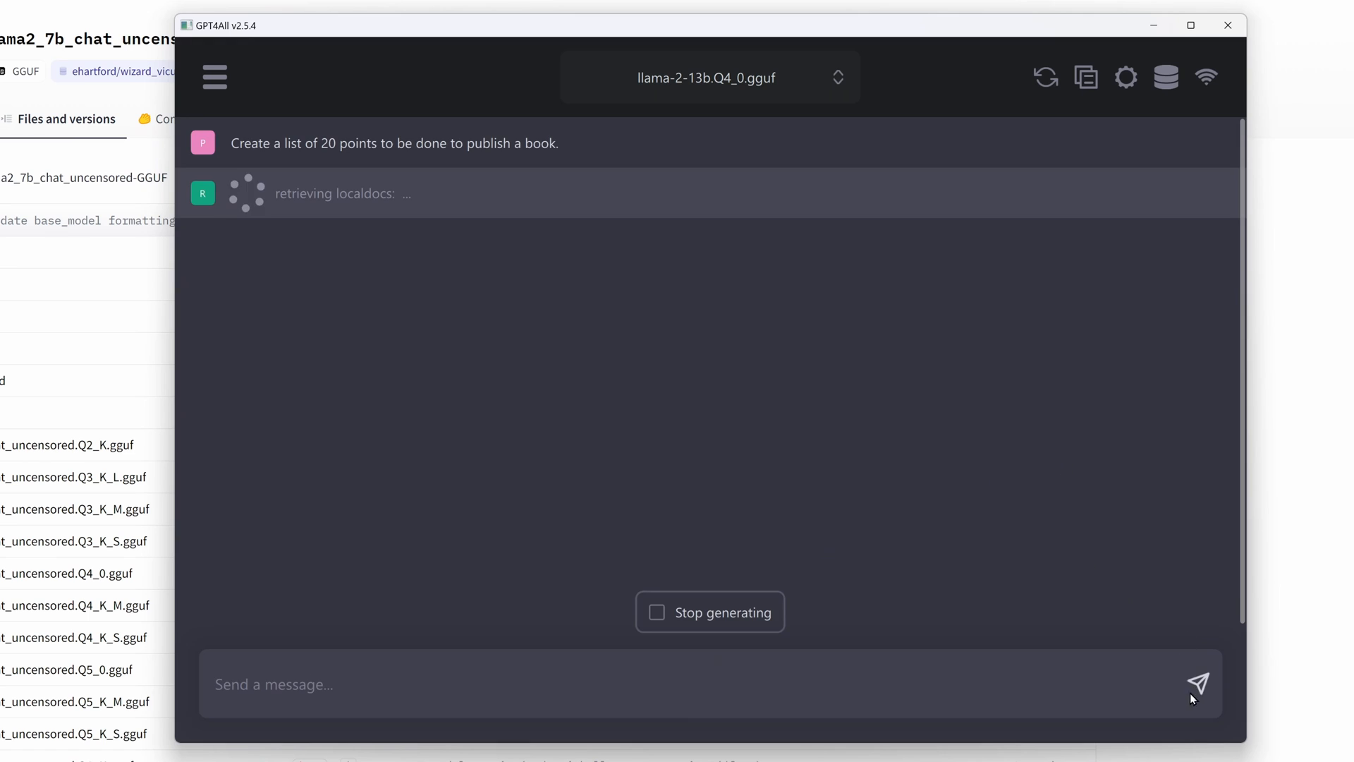